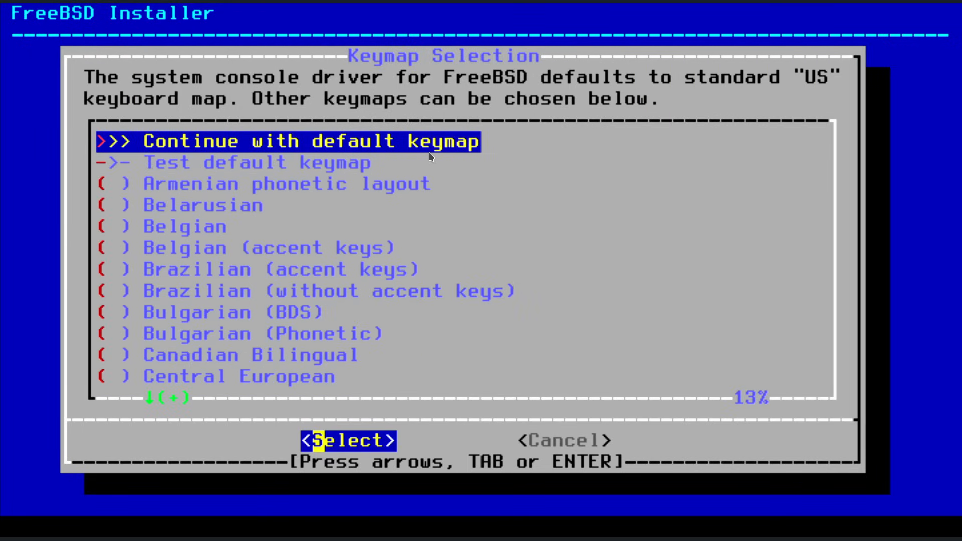
# Keep the default US keymap at the Keymap Selection screen.
pyautogui.press('Return')
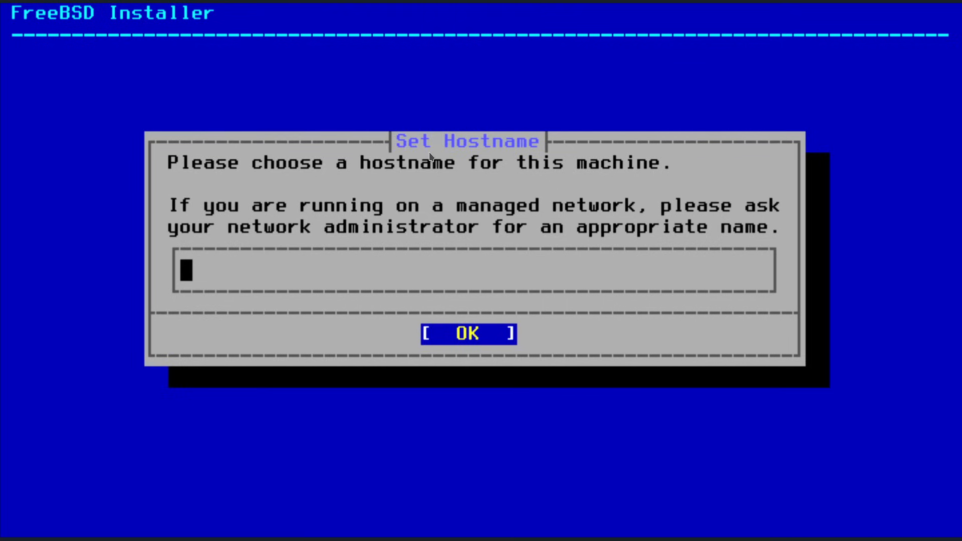
# Name the machine fbsd23 and keep the default distribution components with Auto (ZFS) partitioning.
pyautogui.write('fbsd23')
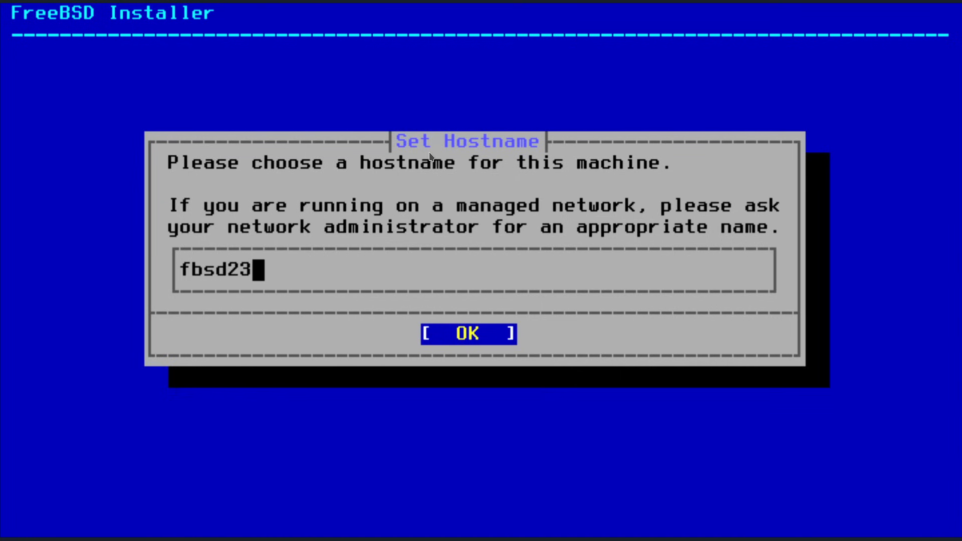
pyautogui.press('Return')
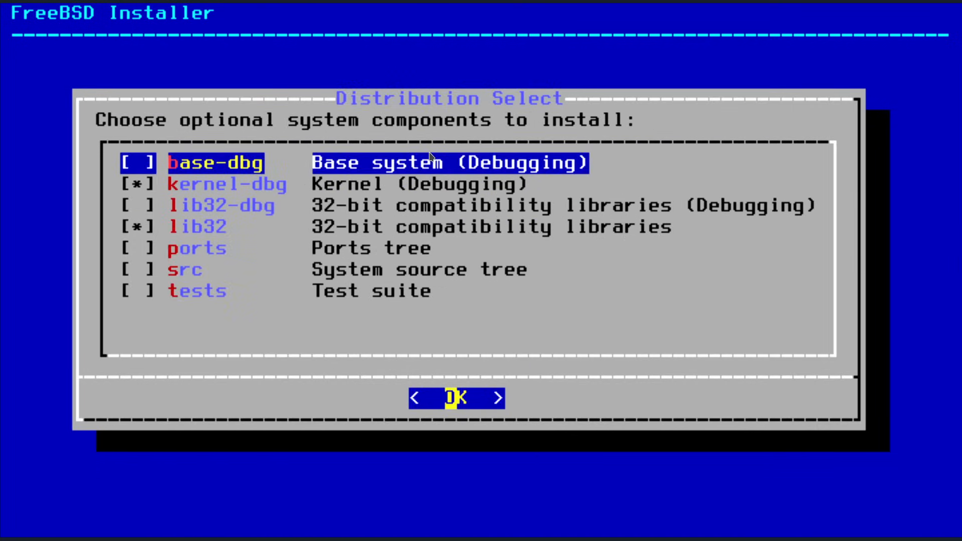
pyautogui.press('Return')
pyautogui.press('Return')
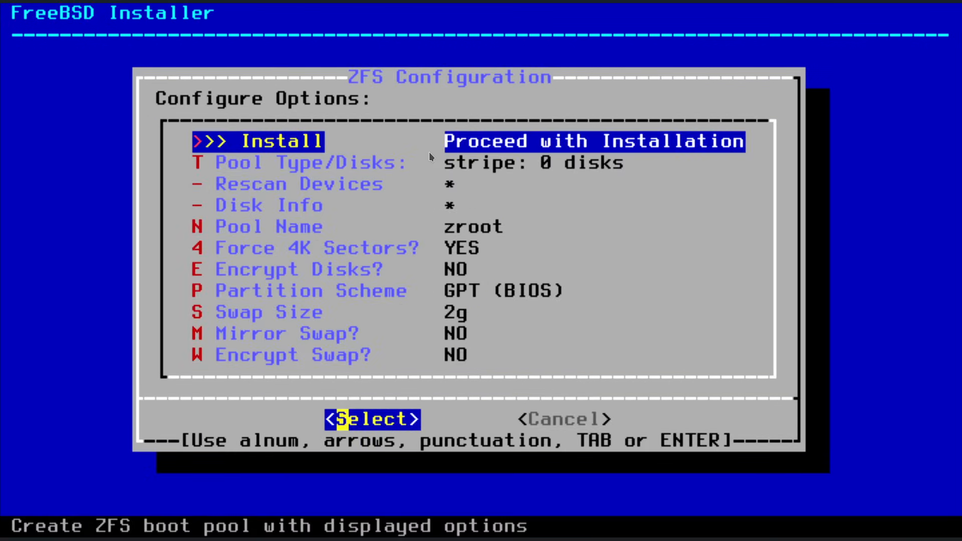
# Build a ZFS stripe pool on disk da0 and confirm erasing it to start installing.
pyautogui.press('t')
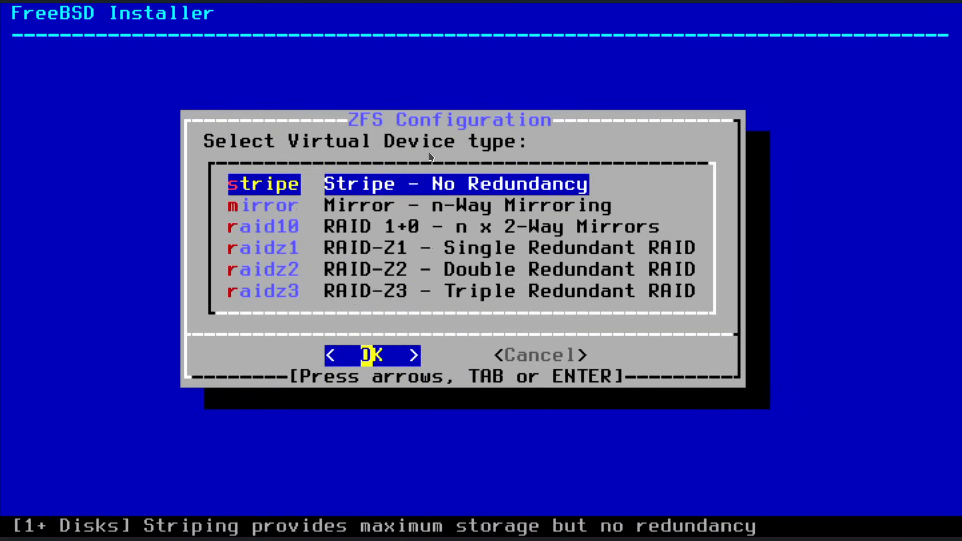
pyautogui.press('Return')
pyautogui.press('space')
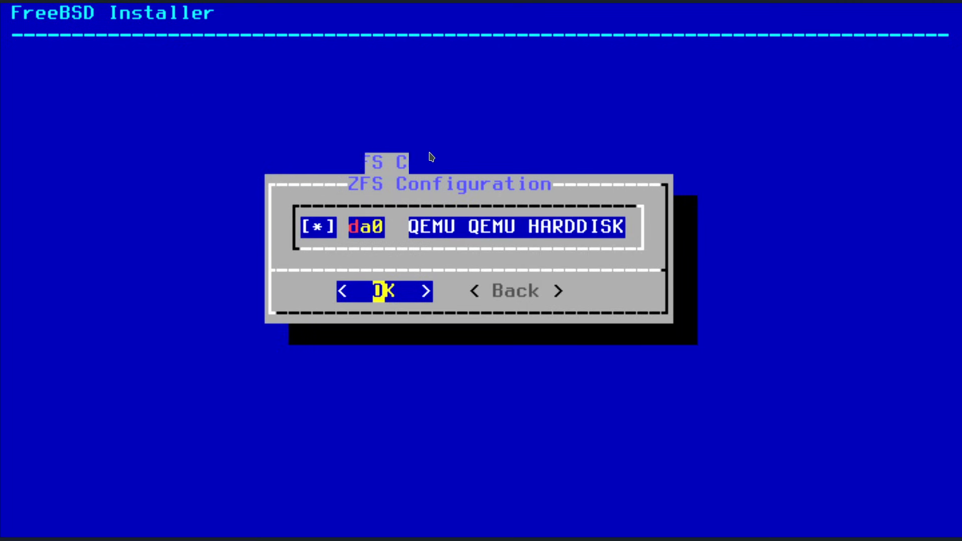
pyautogui.press('Return')
pyautogui.press('Left')
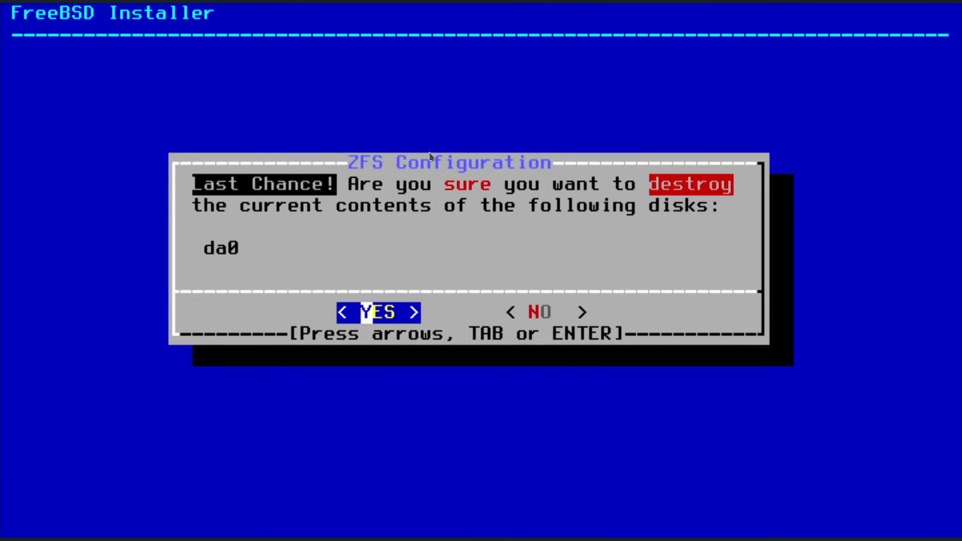
pyautogui.press('Return')
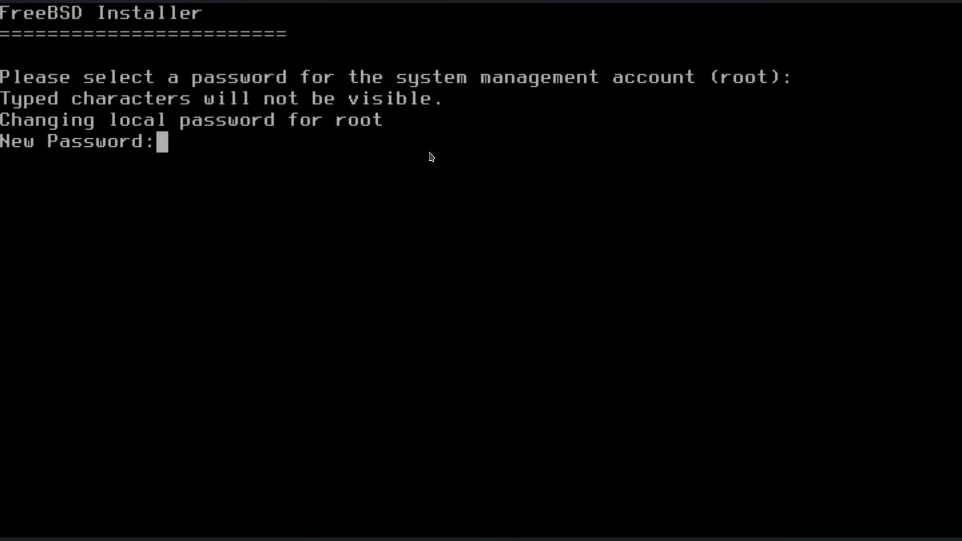
# Set the root password and give vtnet0 an IPv4 address by DHCP.
pyautogui.press('Return')
pyautogui.press('Return')
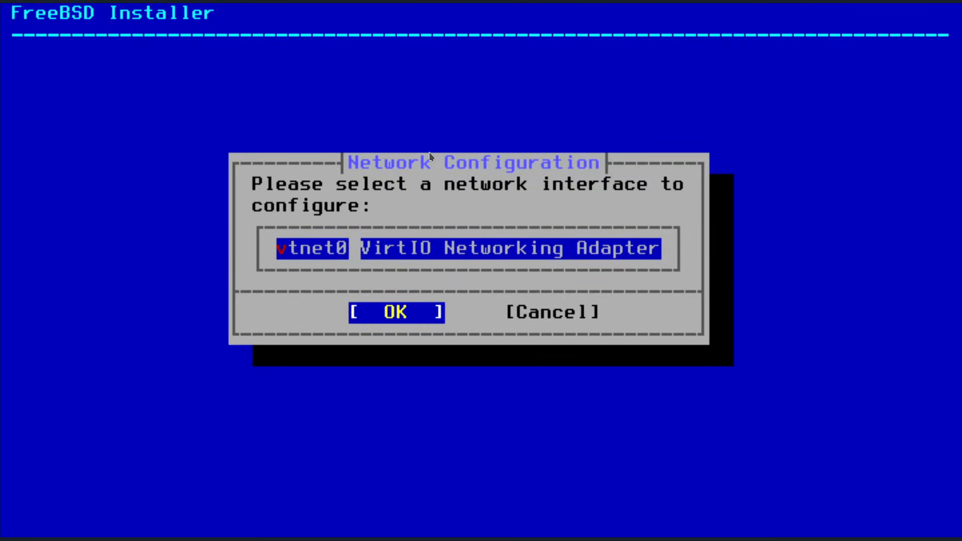
pyautogui.press('Return')
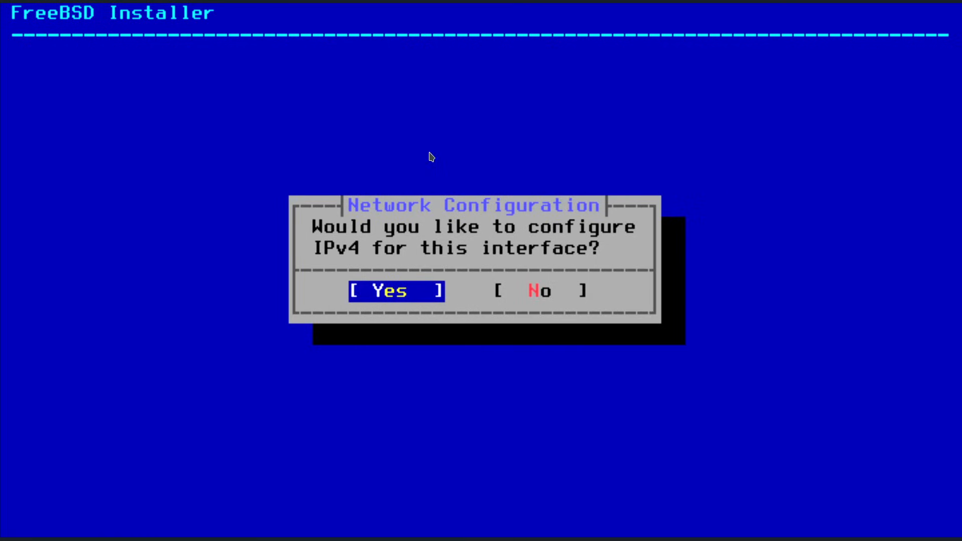
pyautogui.press('Return')
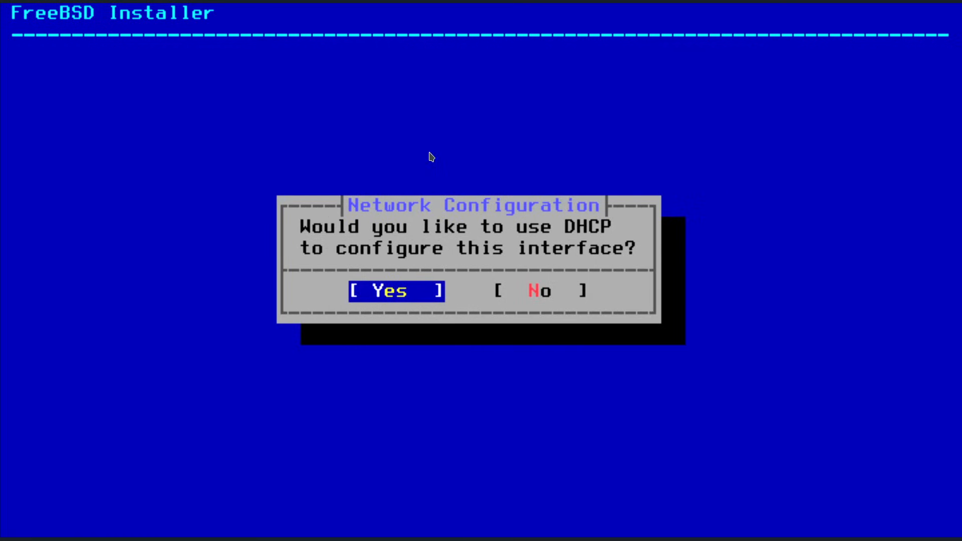
pyautogui.press('Return')
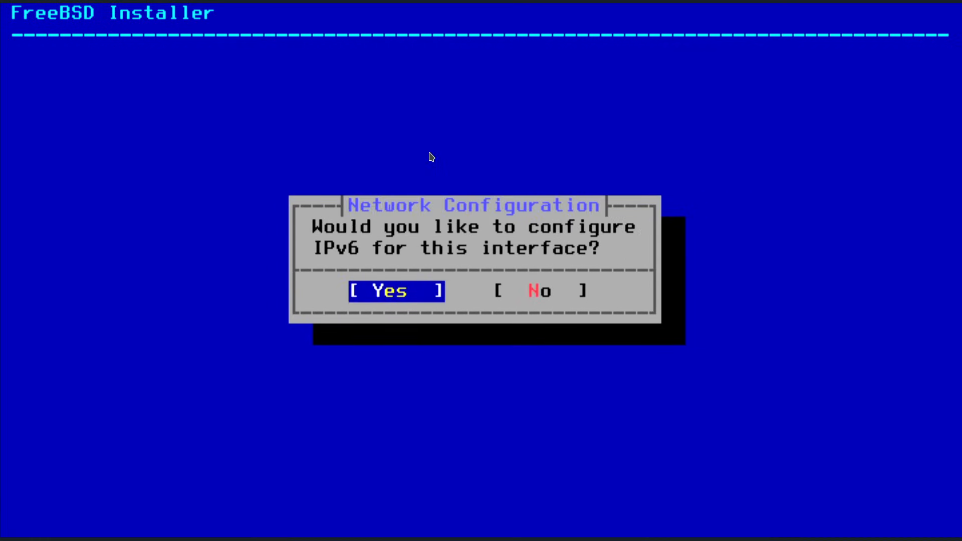
# Skip IPv6, keep resolvers 192.168.1.73 and 192.168.1.74, and pick the America region.
pyautogui.press('Right')
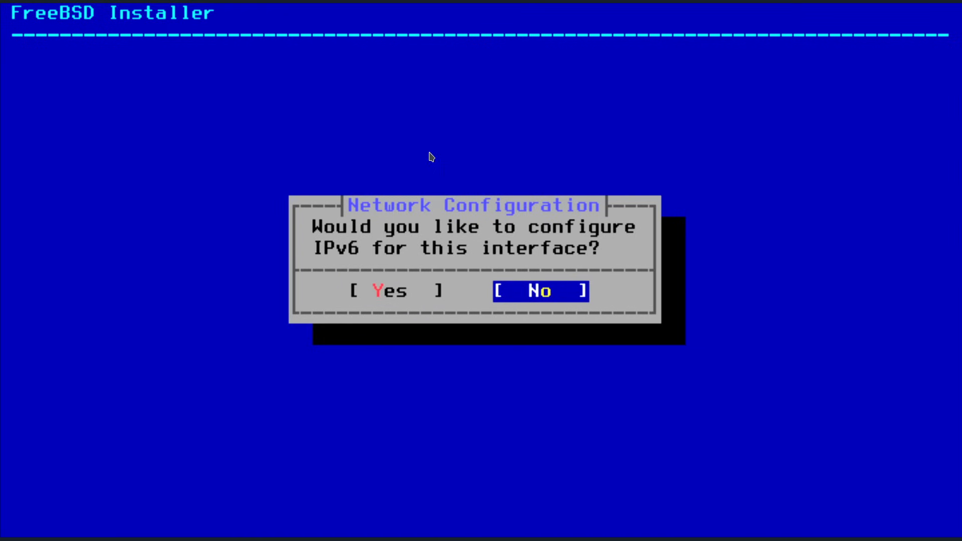
pyautogui.press('Return')
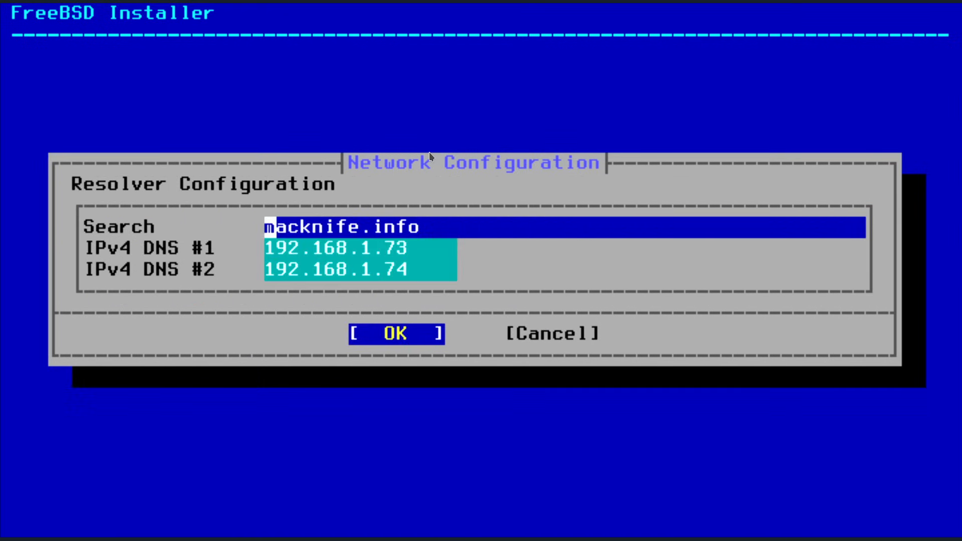
pyautogui.press('Tab')
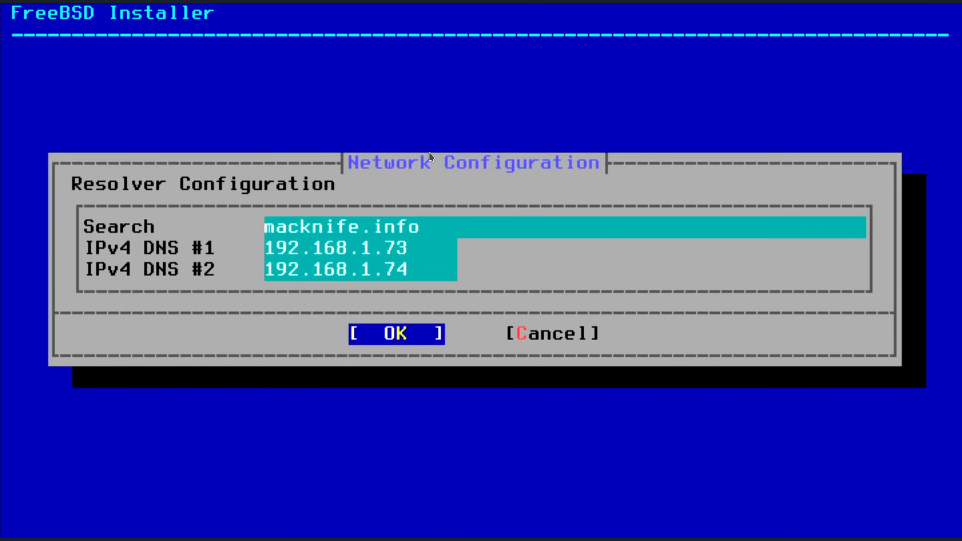
pyautogui.press('Return')
pyautogui.press('Down')
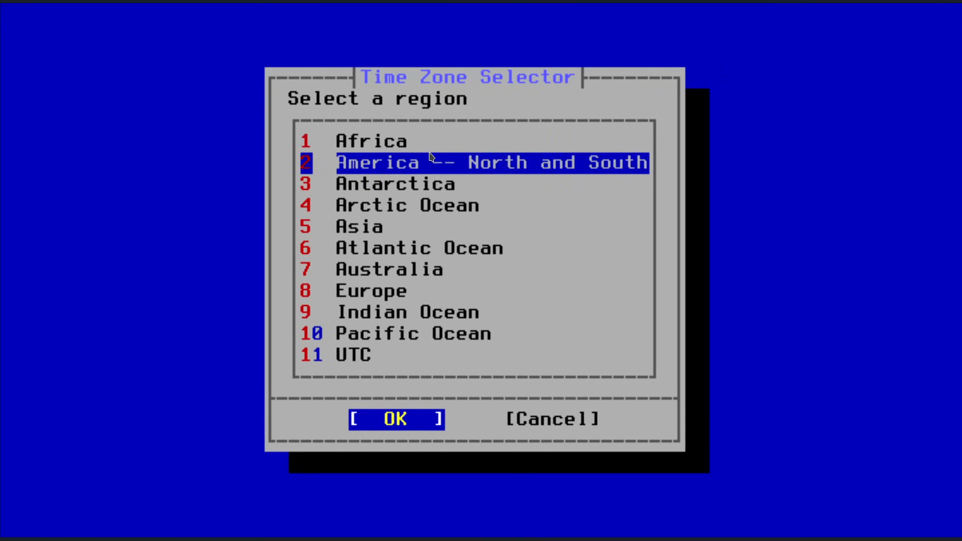
# Set the time zone to United States Central (most areas), abbreviated CST.
pyautogui.press('Return')
pyautogui.press('Down')
pyautogui.press('Down')
pyautogui.press('Down')
pyautogui.press('Down')
pyautogui.press('Down')
pyautogui.press('Down')
pyautogui.press('Down')
pyautogui.press('Down')
pyautogui.press('Down')
pyautogui.press('Down')
pyautogui.press('Down')
pyautogui.press('Down')
pyautogui.press('Down')
pyautogui.press('Down')
pyautogui.press('Down')
pyautogui.press('Down')
pyautogui.press('Down')
pyautogui.press('Down')
pyautogui.press('Down')
pyautogui.press('Down')
pyautogui.press('Down')
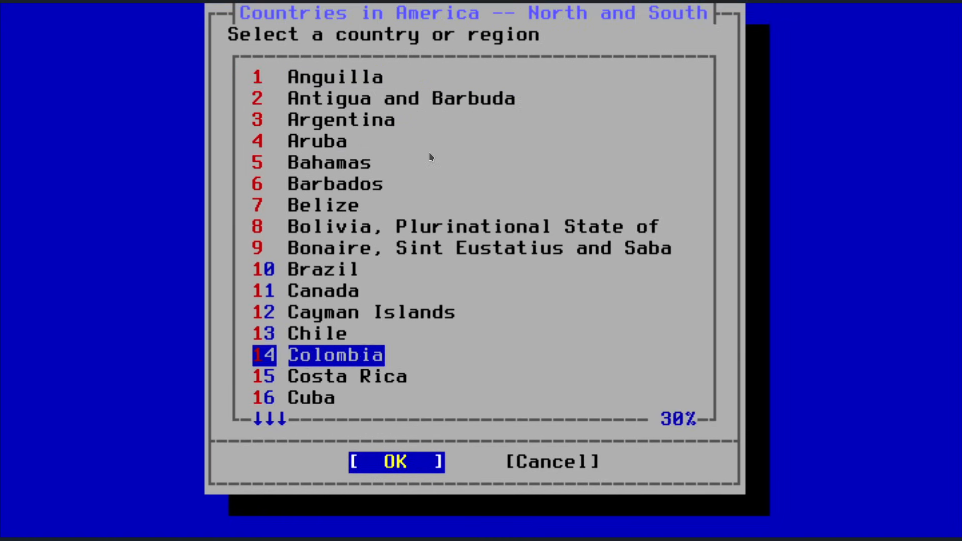
pyautogui.press('Down')
pyautogui.press('Down')
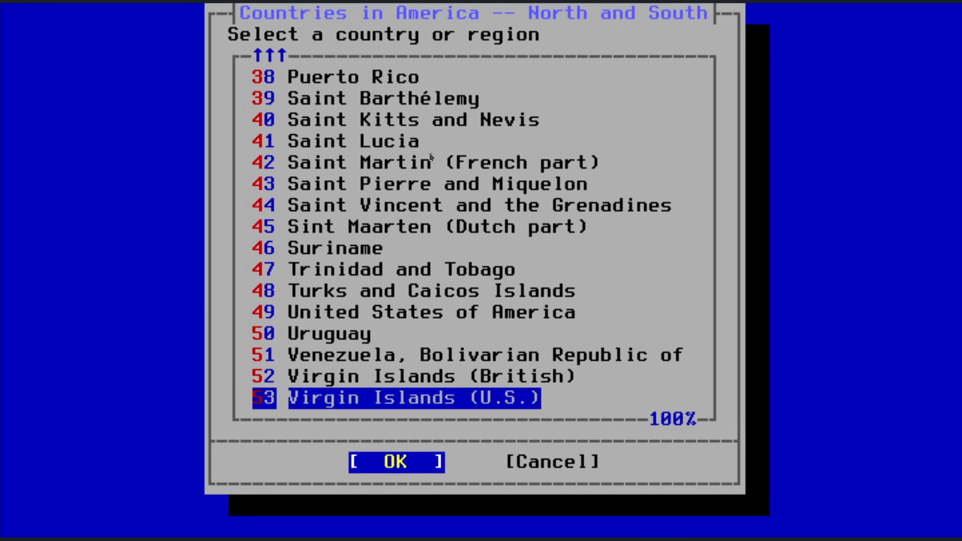
pyautogui.press('Up')
pyautogui.press('Up')
pyautogui.press('Up')
pyautogui.press('Up')
pyautogui.press('Return')
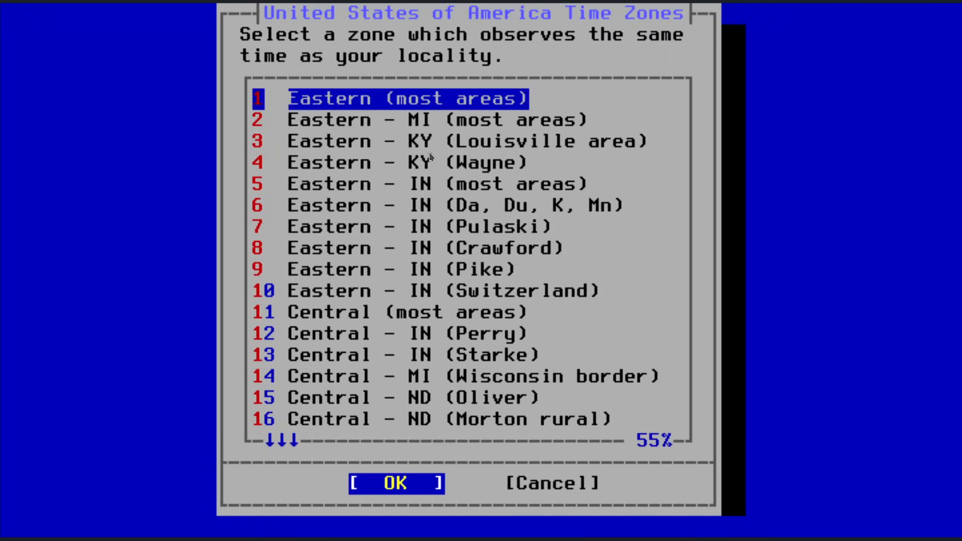
pyautogui.press('Down')
pyautogui.press('Down')
pyautogui.press('Down')
pyautogui.press('Down')
pyautogui.press('Down')
pyautogui.press('Down')
pyautogui.press('Down')
pyautogui.press('Down')
pyautogui.press('Down')
pyautogui.press('Down')
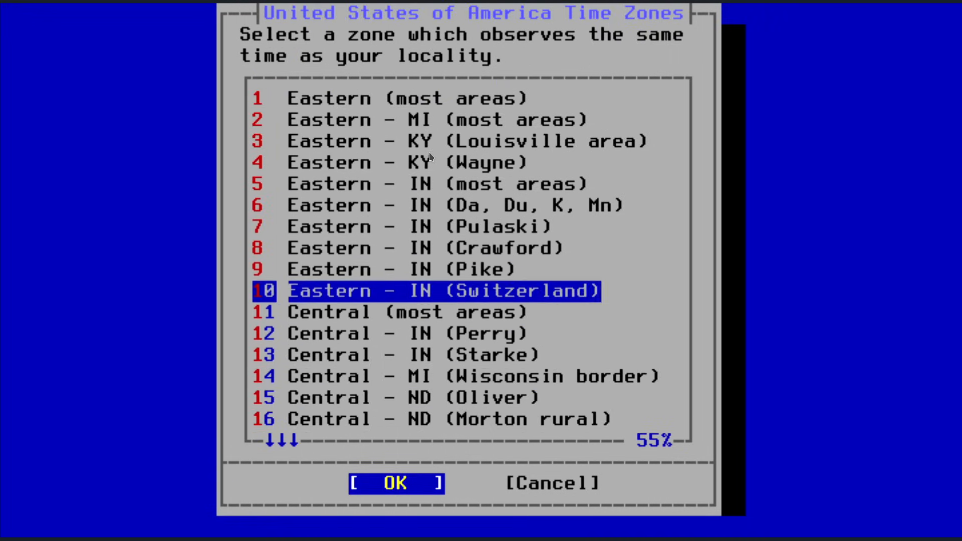
pyautogui.press('Return')
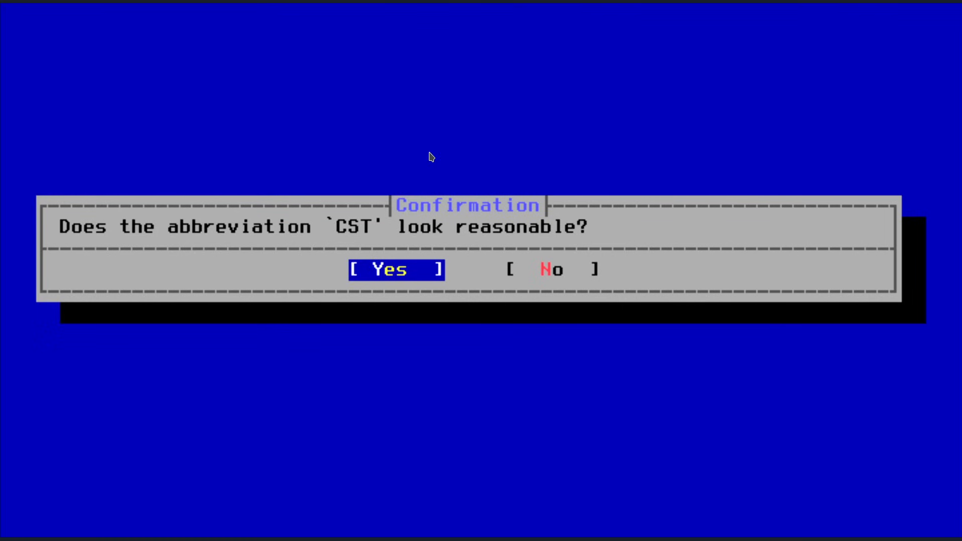
pyautogui.press('Return')
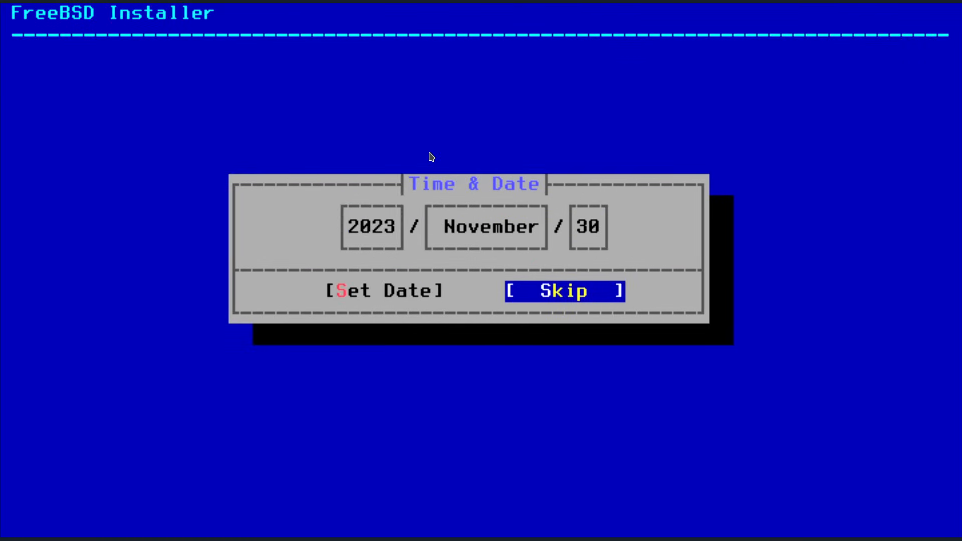
# Skip date and time, keep sshd and dumpdev, choose no hardening, and begin adding users.
pyautogui.press('Return')
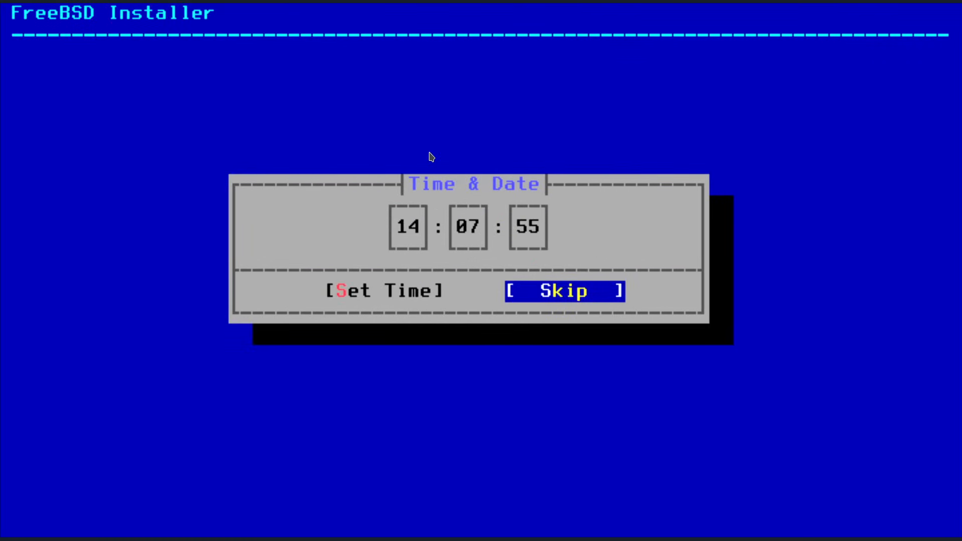
pyautogui.press('Return')
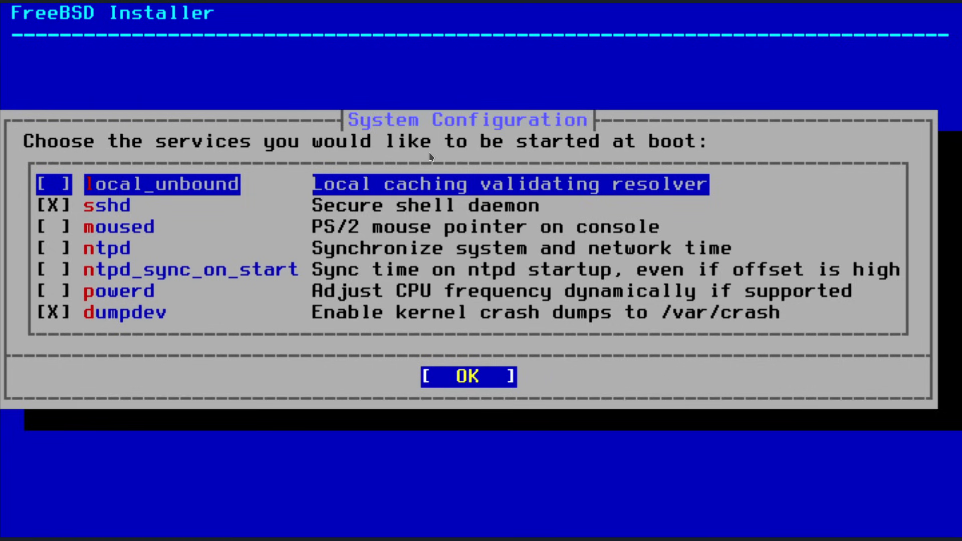
pyautogui.press('Return')
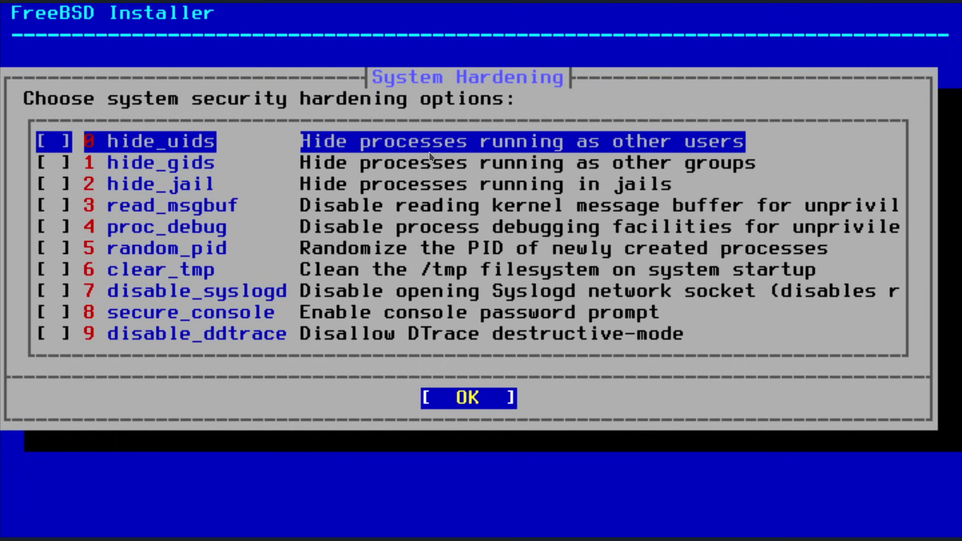
pyautogui.press('Return')
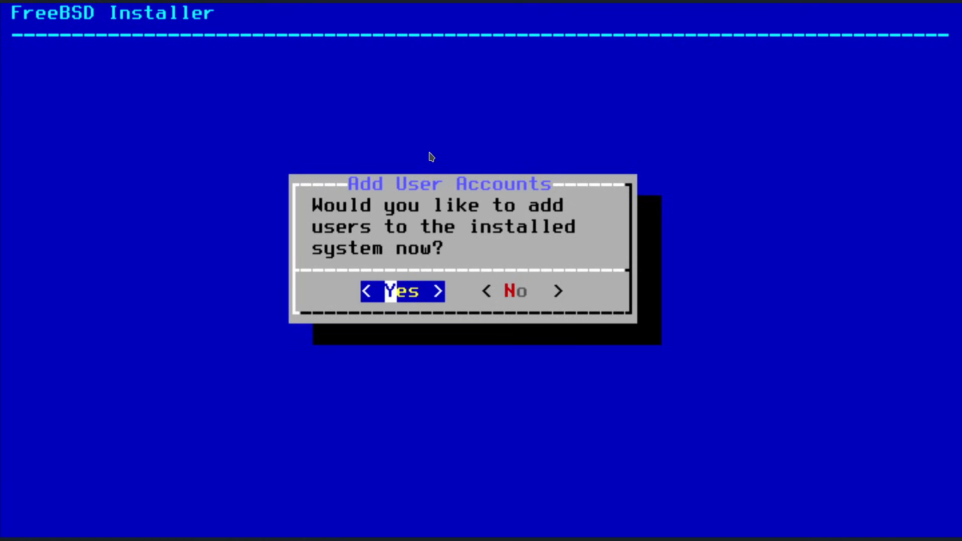
pyautogui.press('Return')
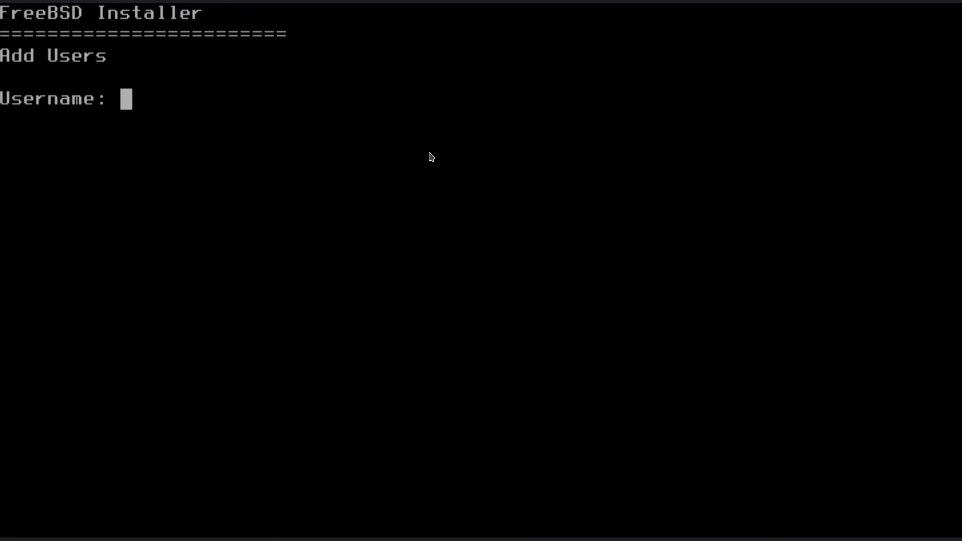
# Enter the new user's username and full name, keep default UID and group, and add wheel.
pyautogui.write('djware')
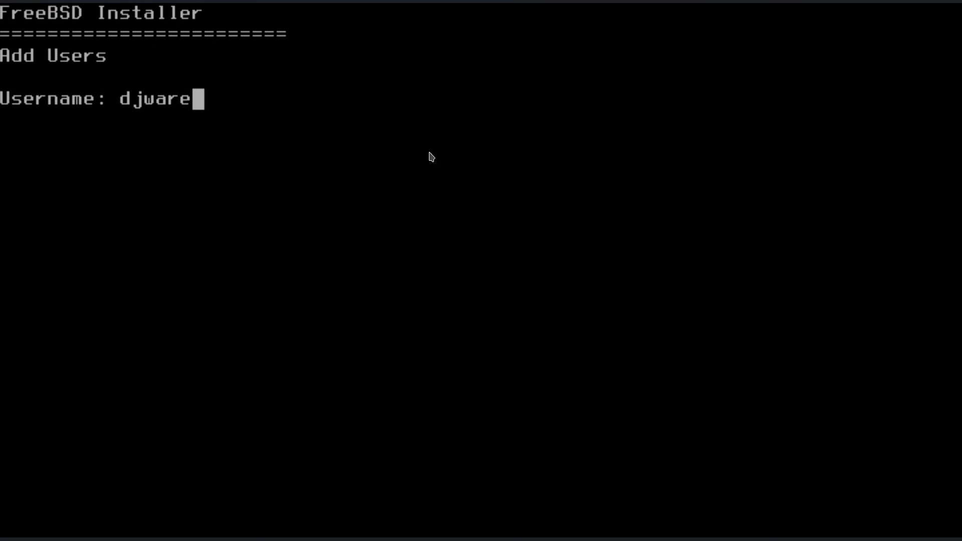
pyautogui.press('Return')
pyautogui.write('DJ Ware')
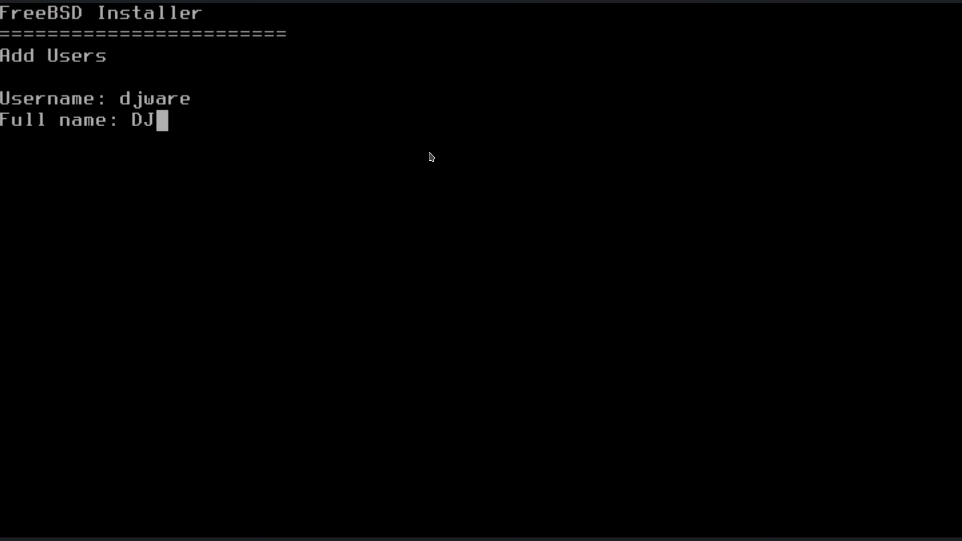
pyautogui.press('Return')
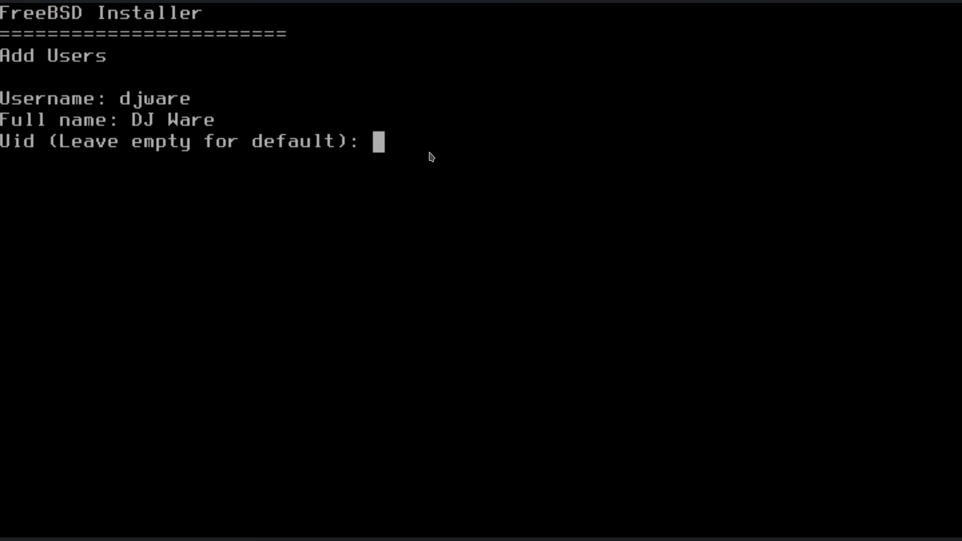
pyautogui.press('Return')
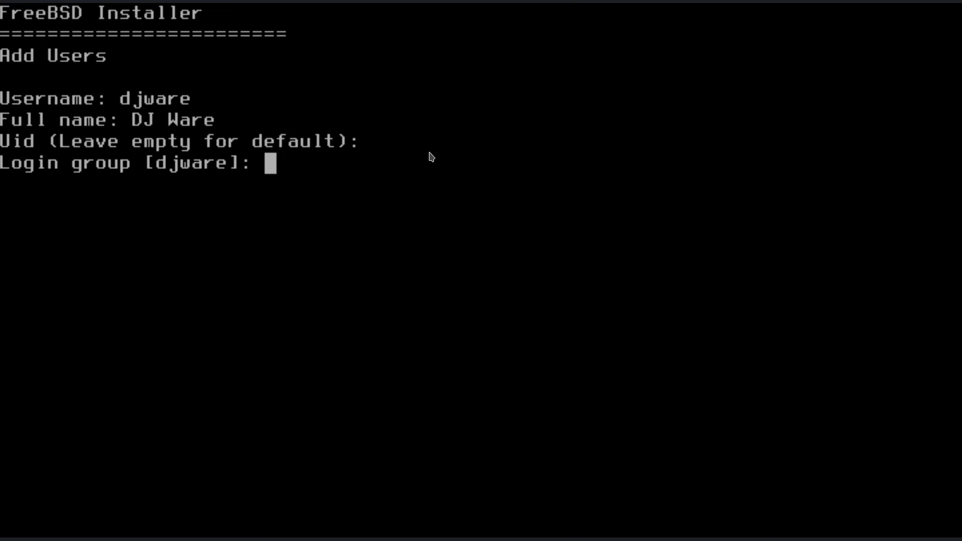
pyautogui.press('Return')
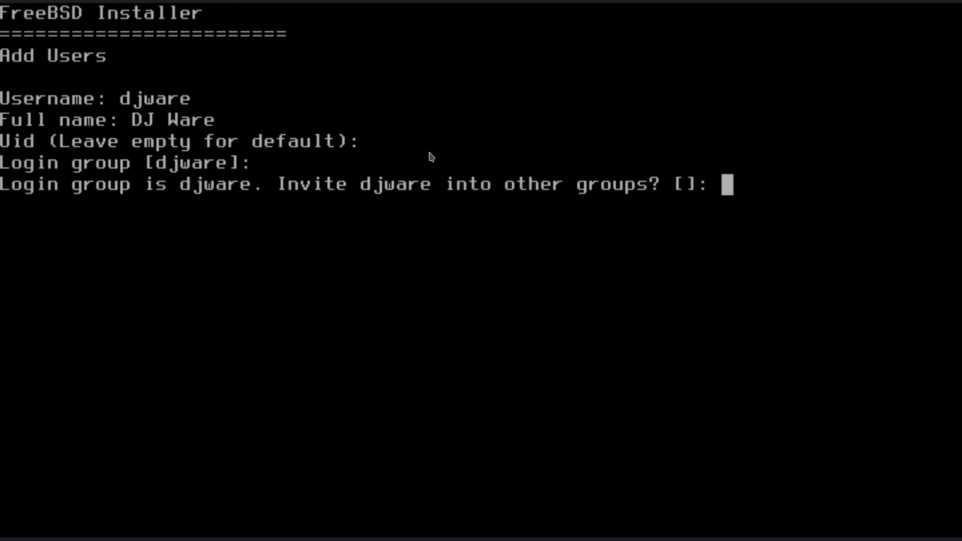
pyautogui.write('wheel')
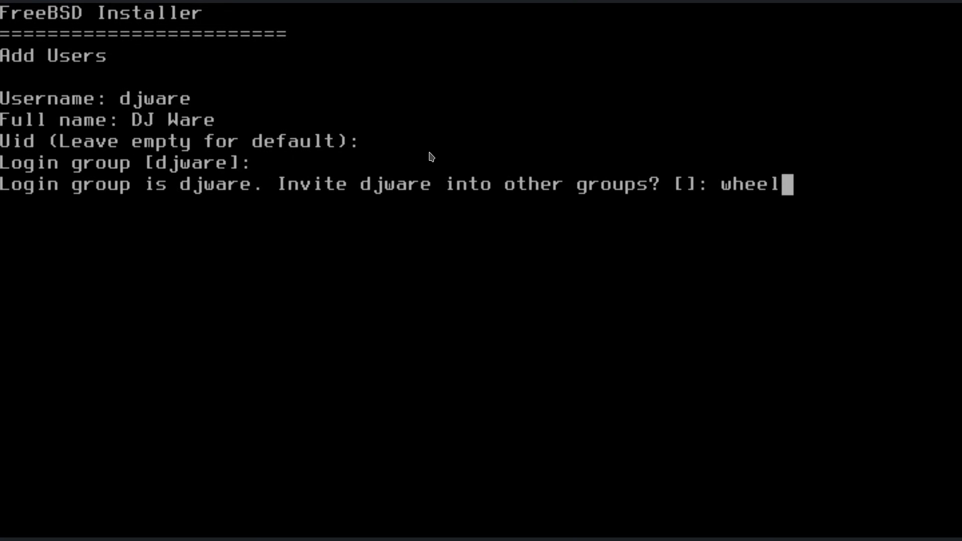
pyautogui.press('Return')
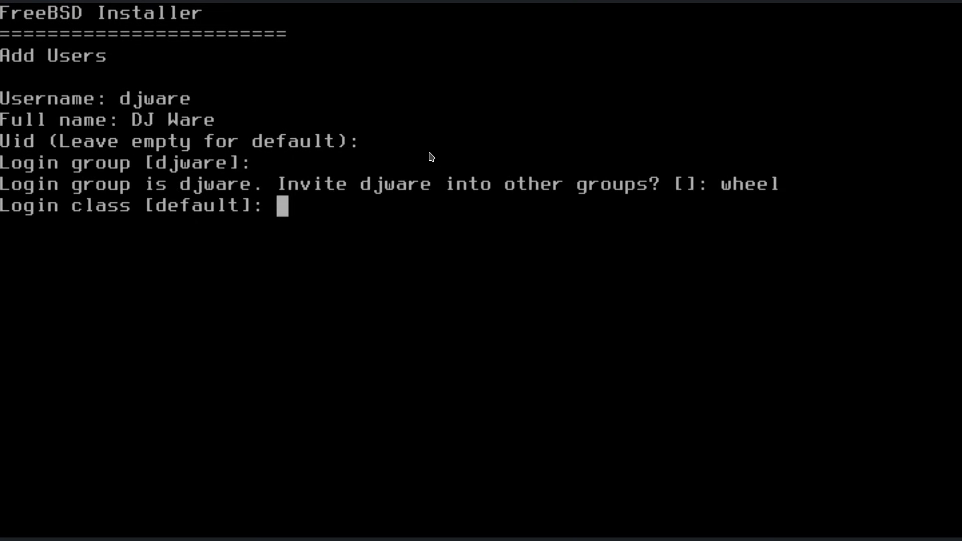
# Keep sh shell and default /home directory, set a password, confirm, and add no other user.
pyautogui.press('Return')
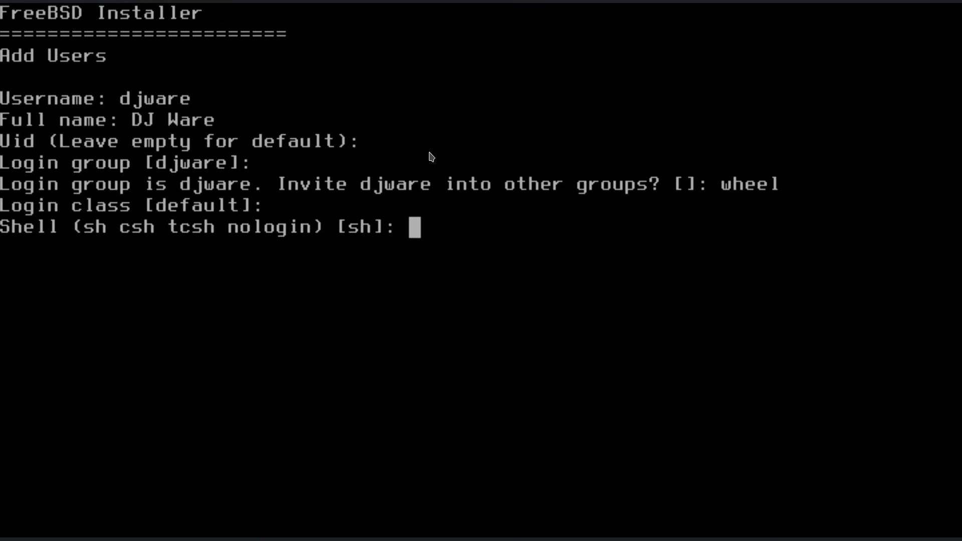
pyautogui.press('Return')
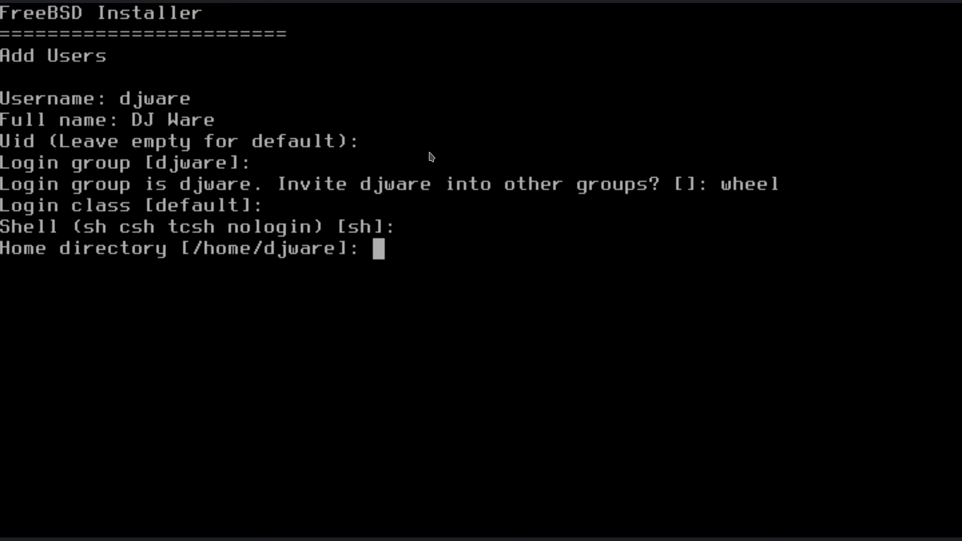
pyautogui.press('Return')
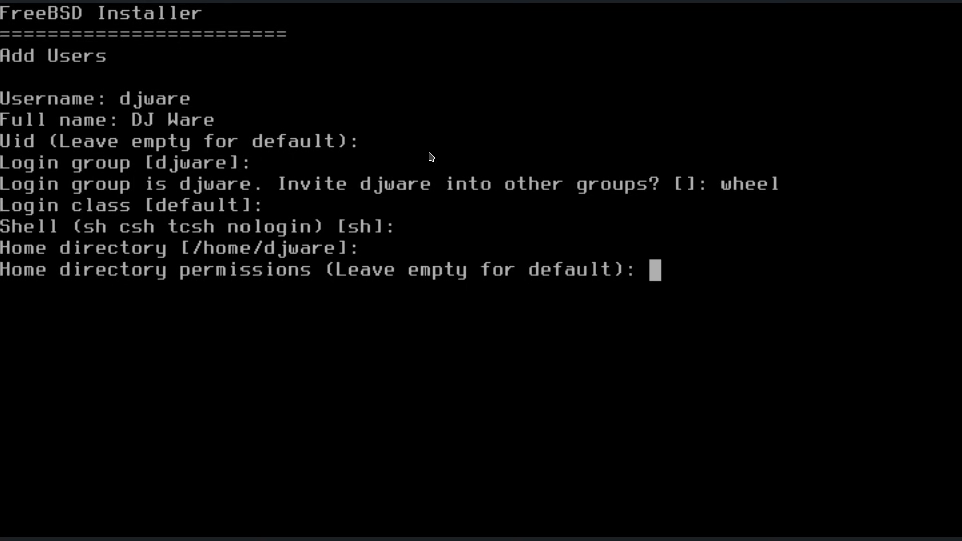
pyautogui.press('Return')
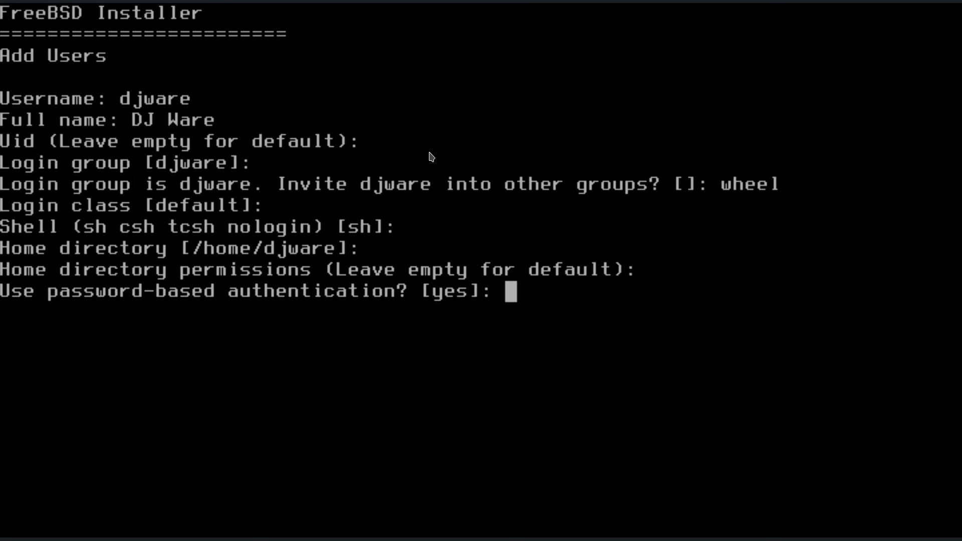
pyautogui.press('Return')
pyautogui.press('Return')
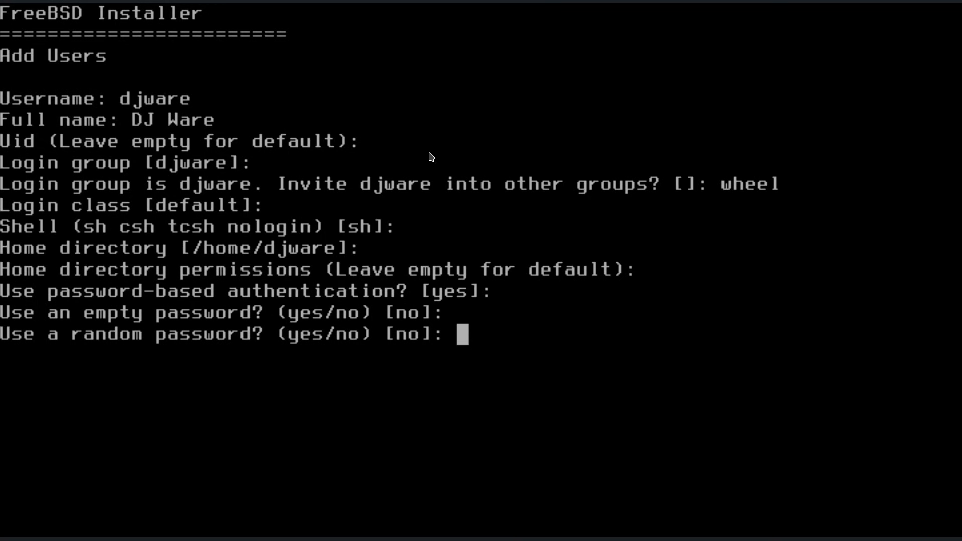
pyautogui.press('Return')
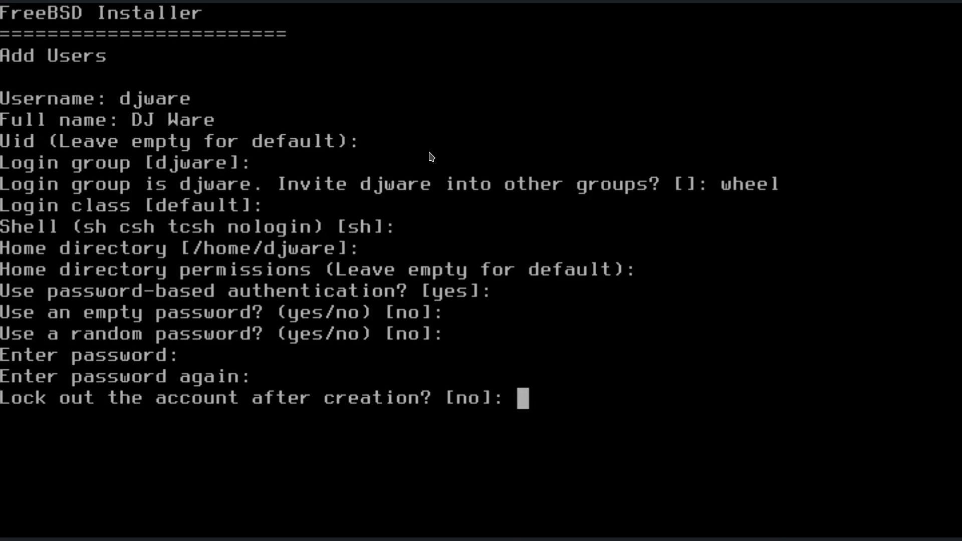
pyautogui.press('Return')
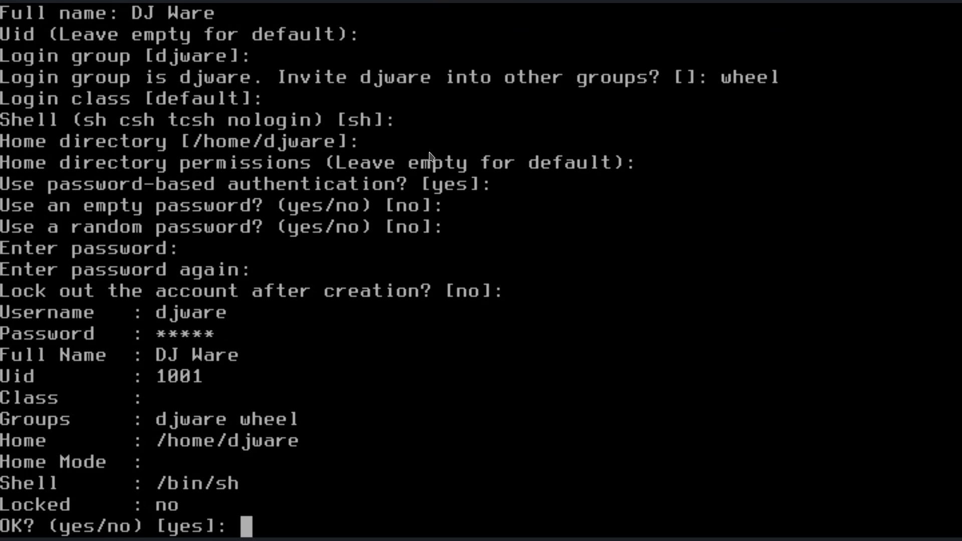
pyautogui.press('Return')
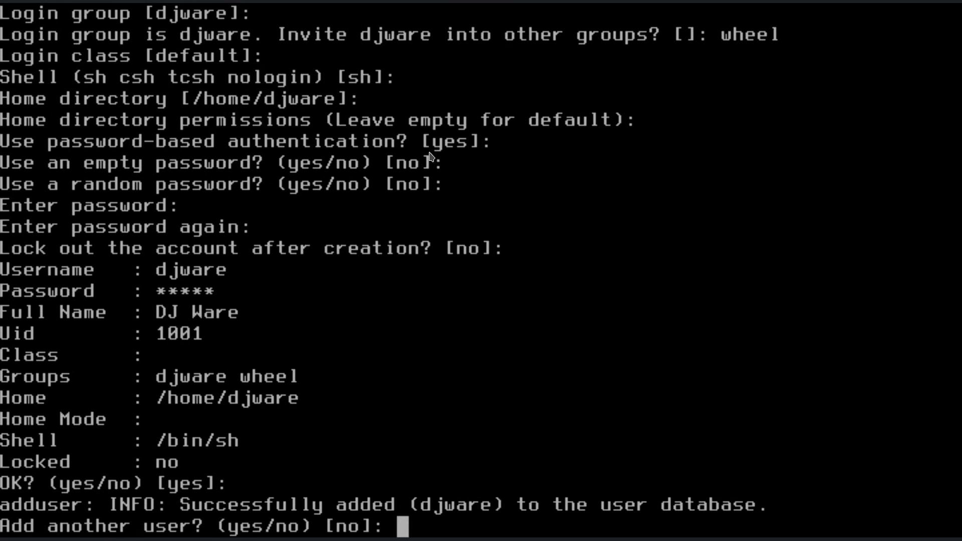
pyautogui.press('Return')
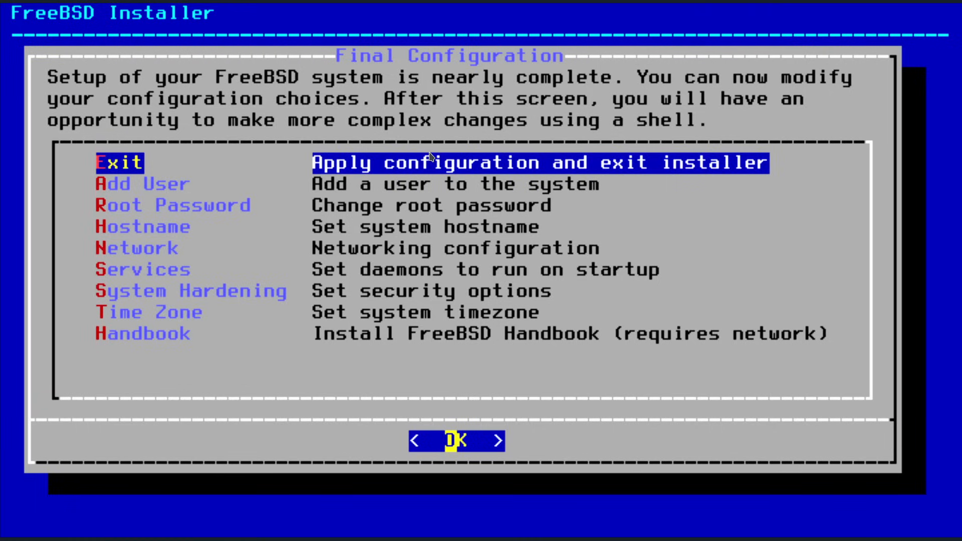
# Look over the Final Configuration options, then apply the configuration and exit.
pyautogui.press('Down')
pyautogui.press('Down')
pyautogui.press('Up')
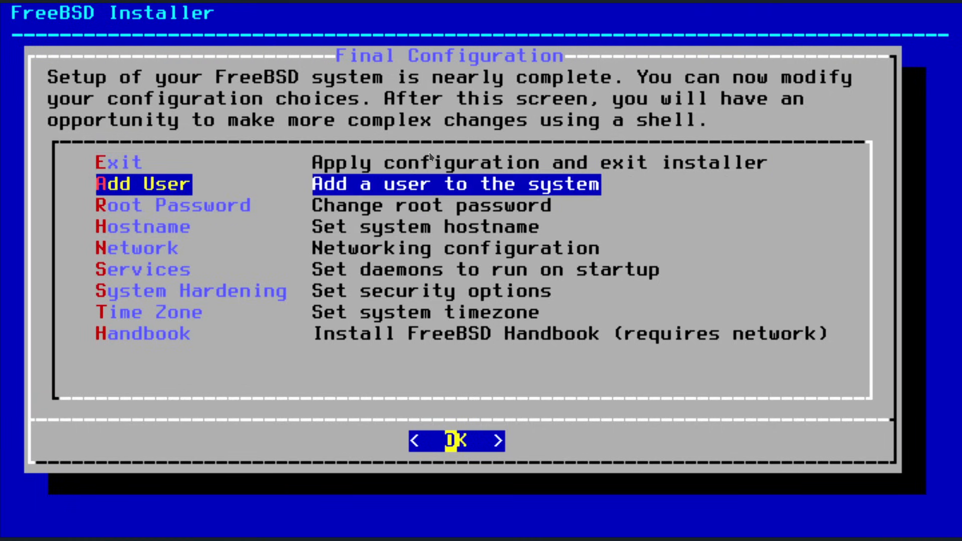
pyautogui.press('Down')
pyautogui.press('Down')
pyautogui.press('Up')
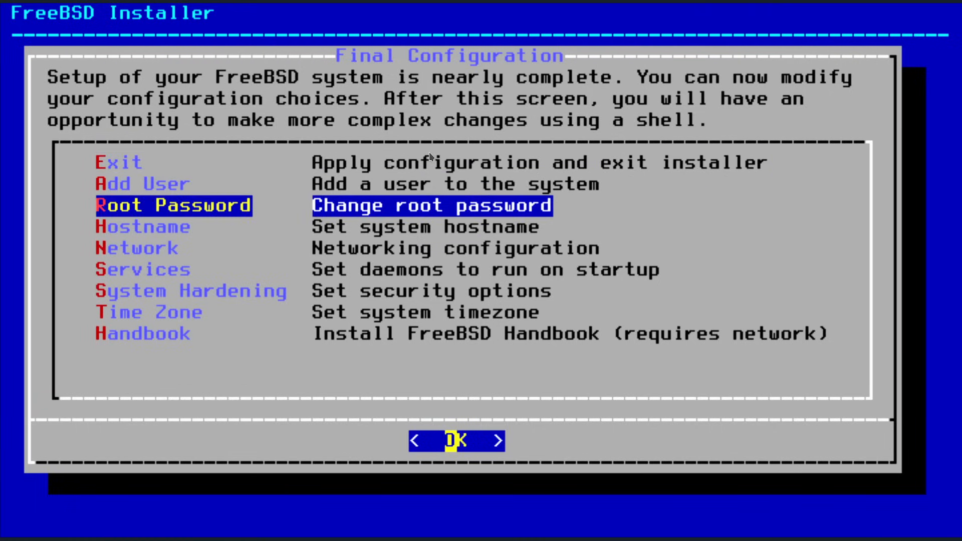
pyautogui.press('Down')
pyautogui.press('Down')
pyautogui.press('Down')
pyautogui.press('Down')
pyautogui.press('Down')
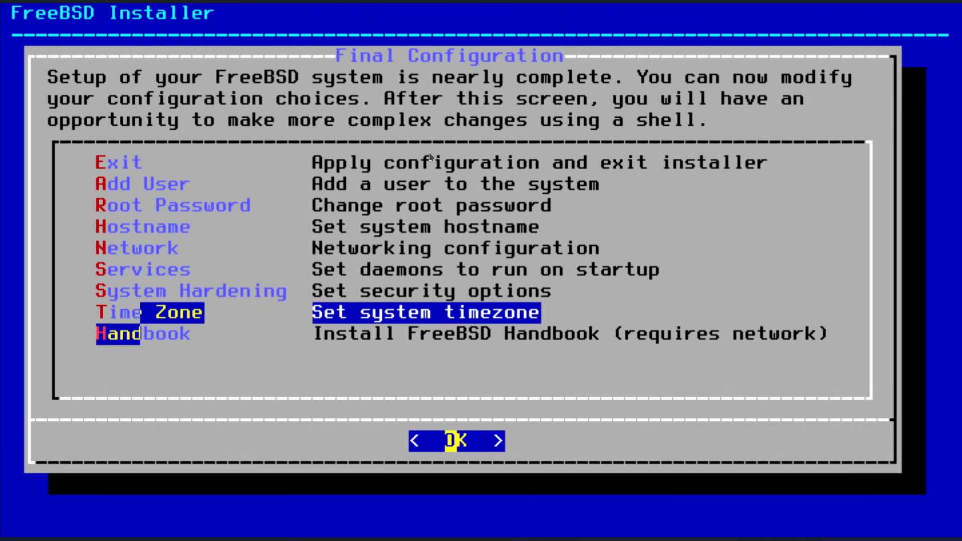
pyautogui.press('Down')
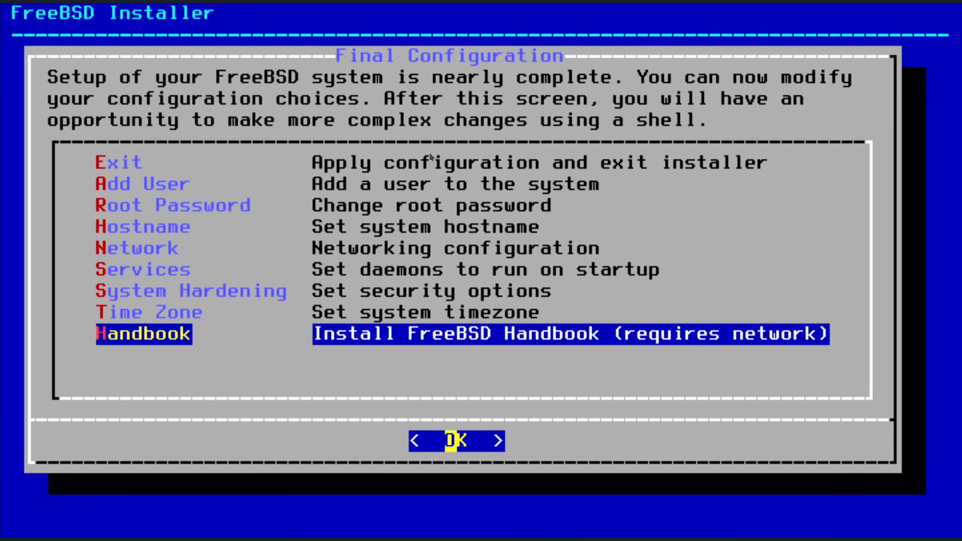
pyautogui.press('Up')
pyautogui.press('Up')
pyautogui.press('Up')
pyautogui.press('Down')
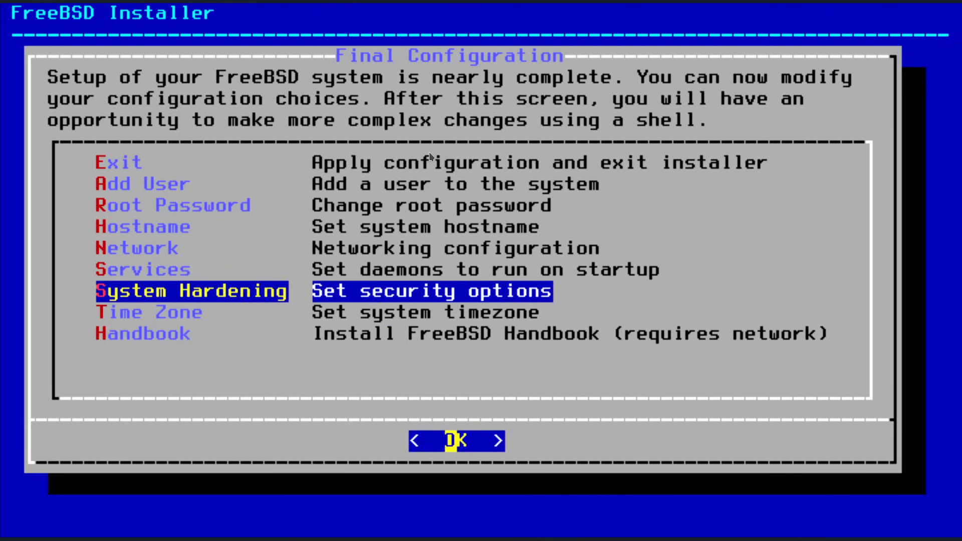
pyautogui.press('Up')
pyautogui.press('Up')
pyautogui.press('Up')
pyautogui.press('Up')
pyautogui.press('Up')
pyautogui.press('Up')
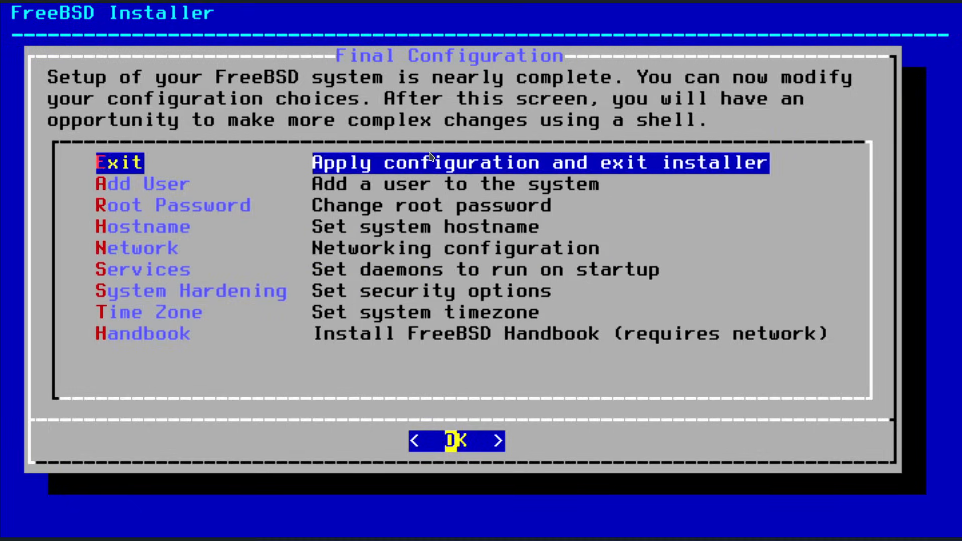
pyautogui.press('Return')
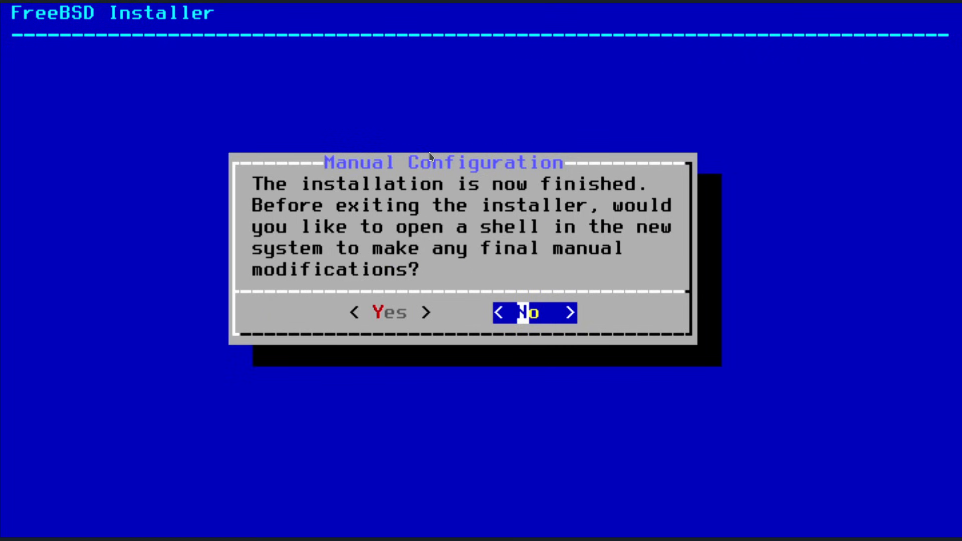
# Decline manual shell configuration and reboot into the installed system.
pyautogui.press('Left')
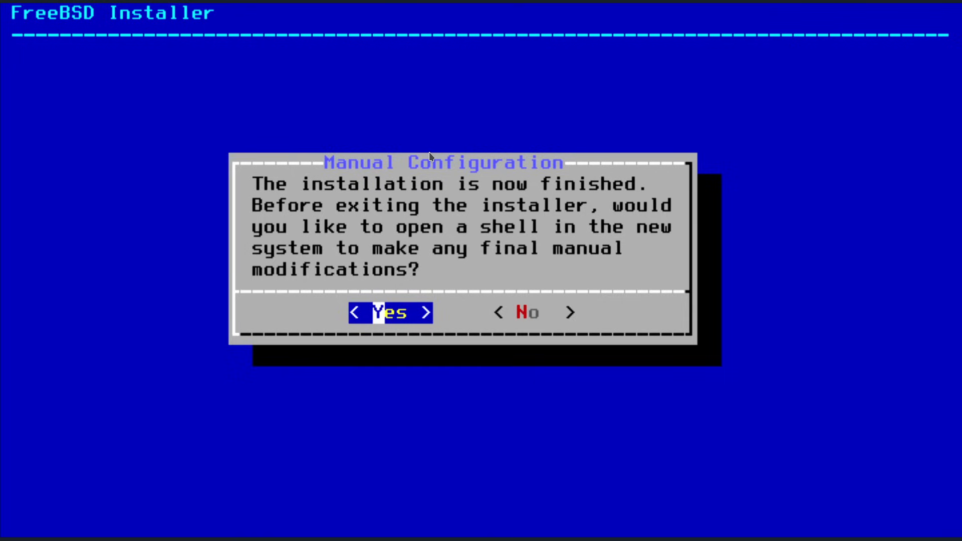
pyautogui.press('Right')
pyautogui.press('Return')
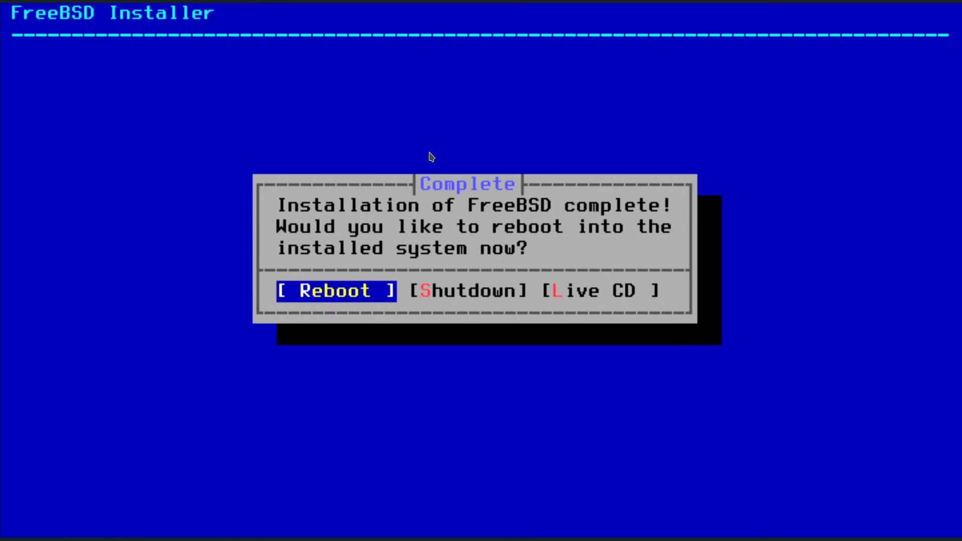
pyautogui.press('Return')
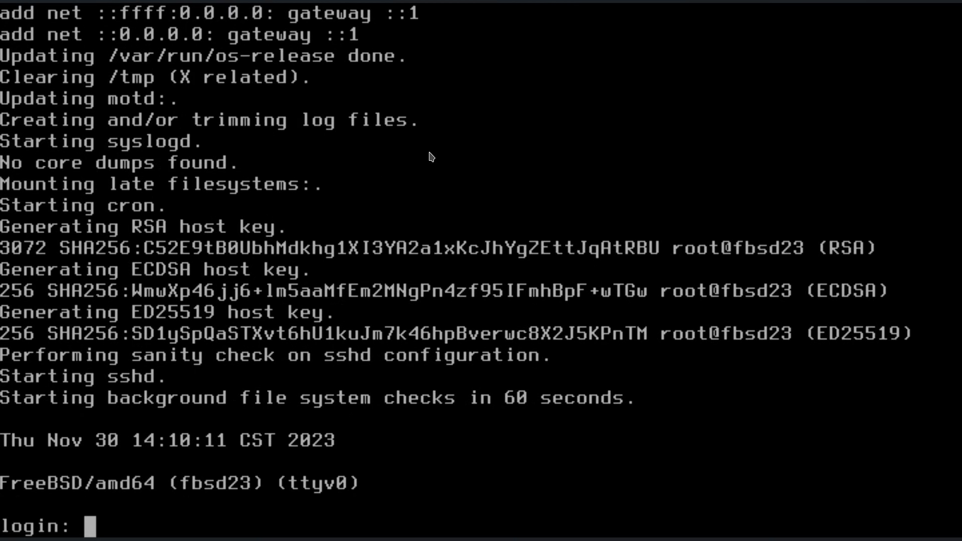
# Try logging in as the new user, then abort the failed login with Ctrl+C.
pyautogui.write('djware')
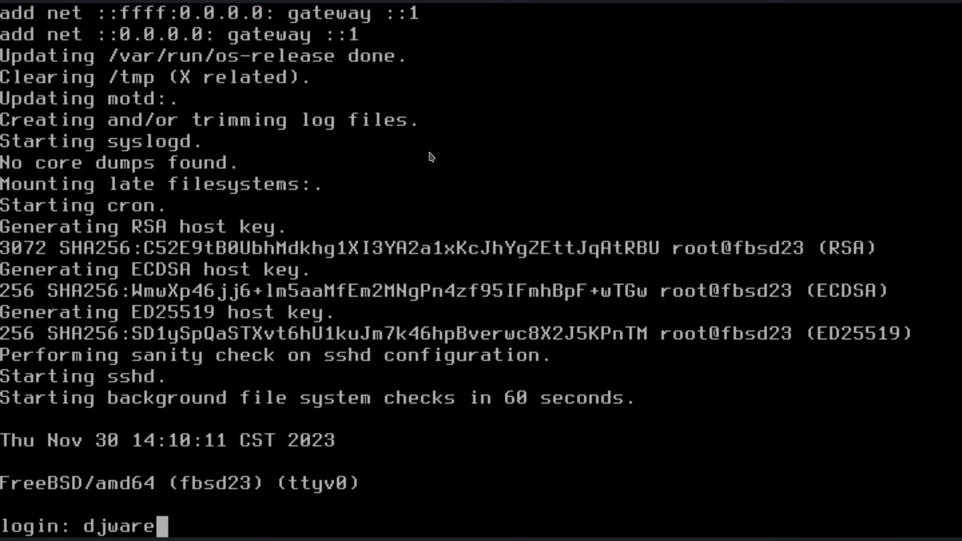
pyautogui.press('Return')
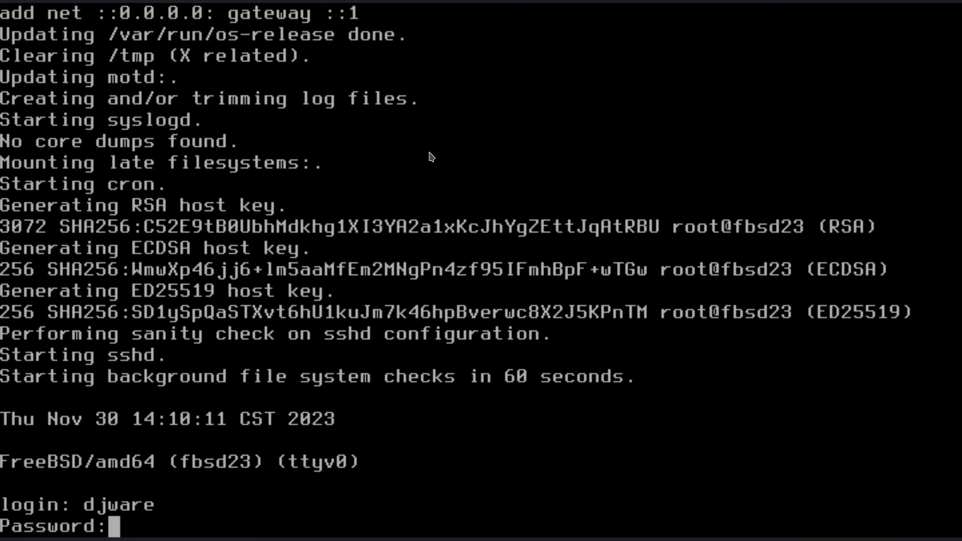
pyautogui.hotkey('ctrl', 'c')
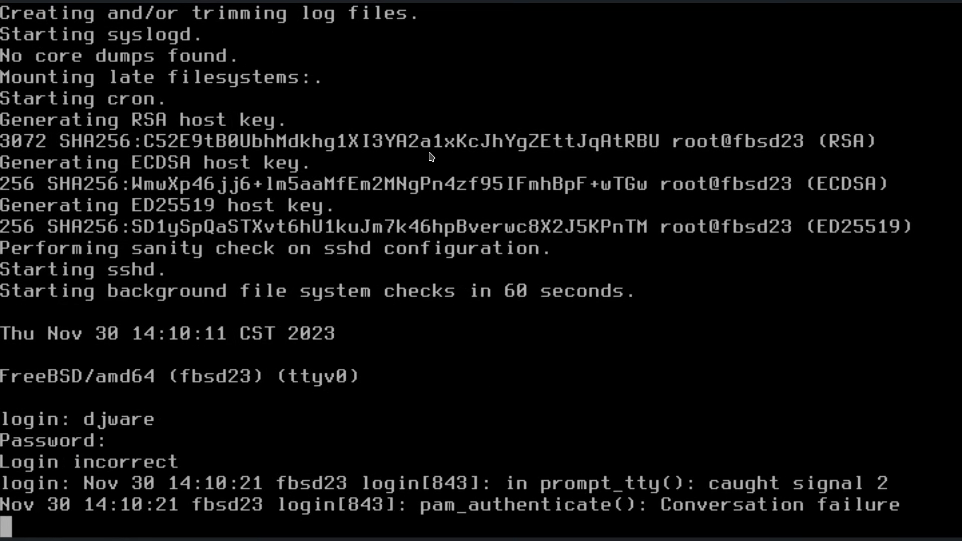
# Log in as root with the root password.
pyautogui.write('root')
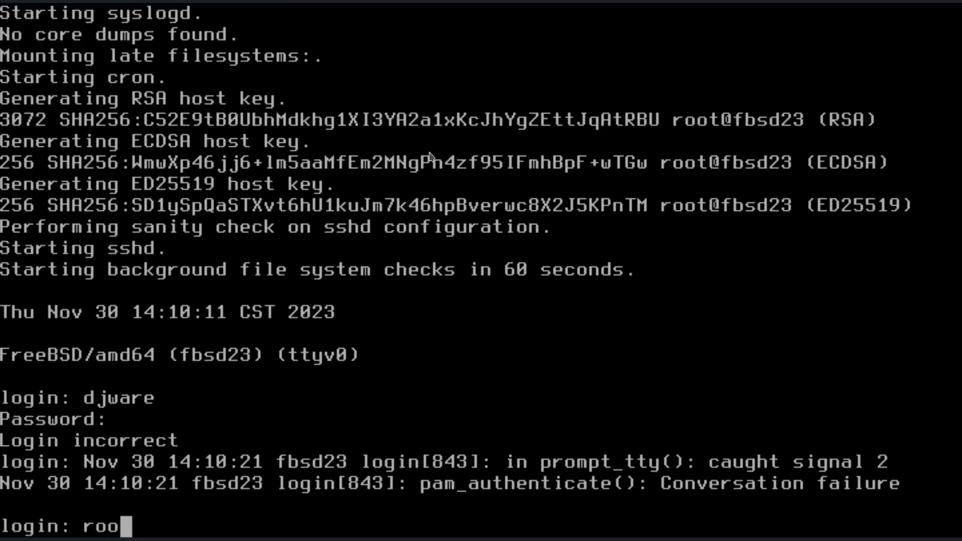
pyautogui.press('Return')
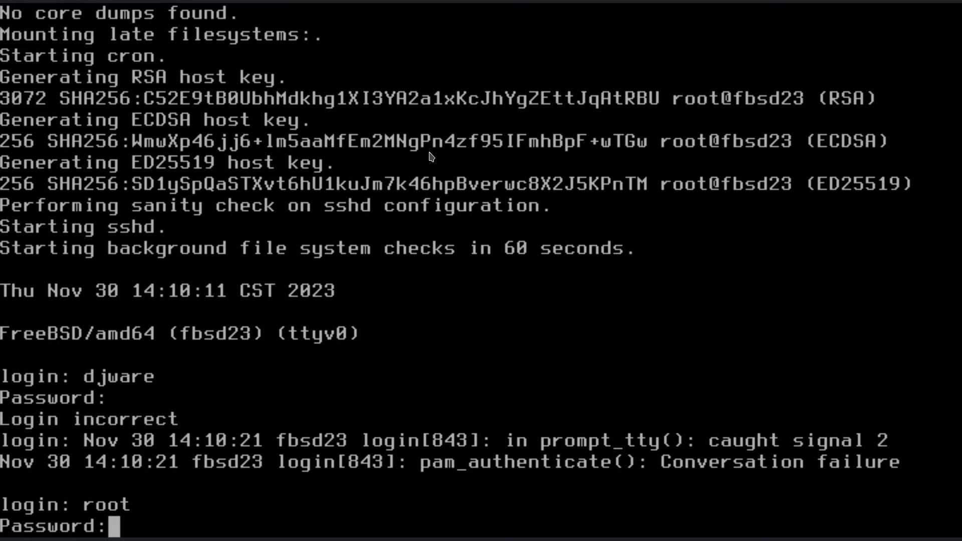
pyautogui.press('Return')
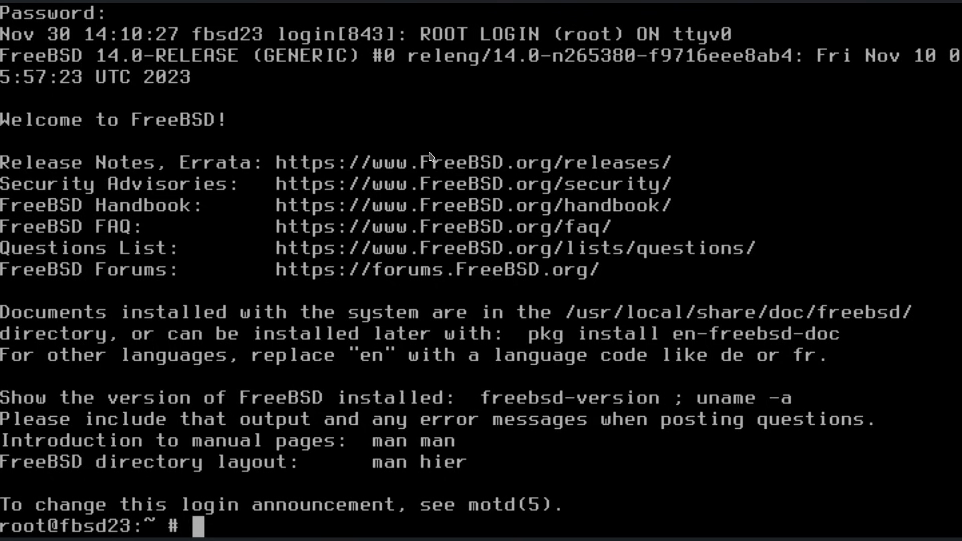
# Find sudo missing, then run pkg update and confirm bootstrapping pkg.
pyautogui.write('sudo')
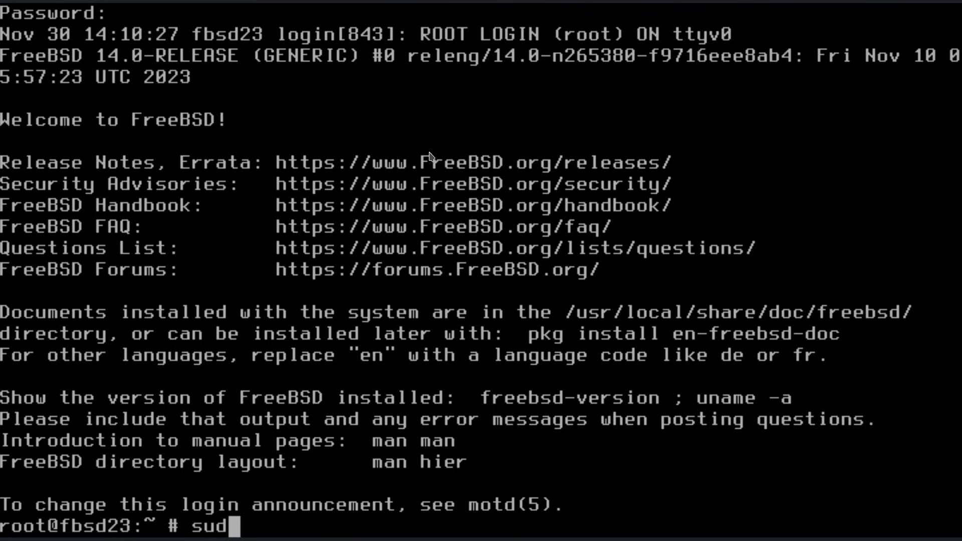
pyautogui.press('Return')
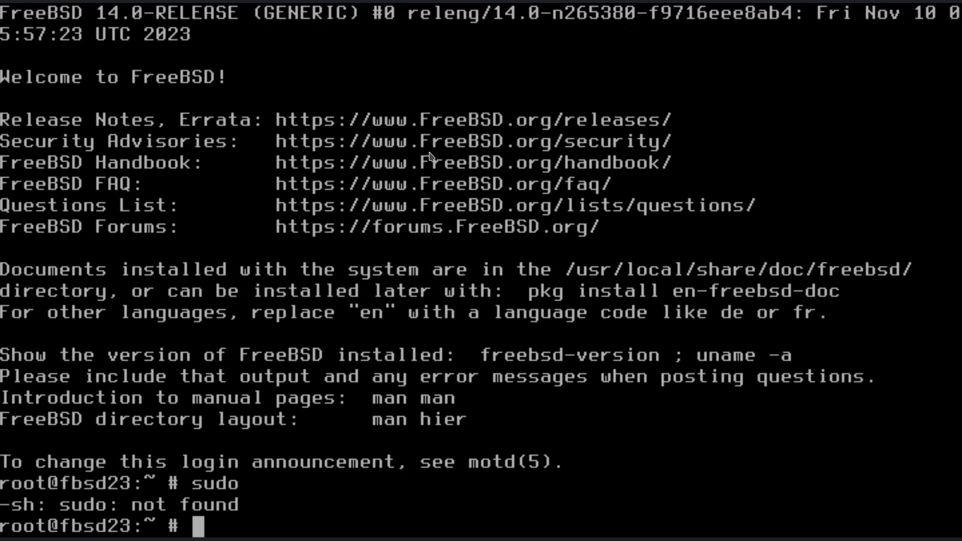
pyautogui.write('pkg update')
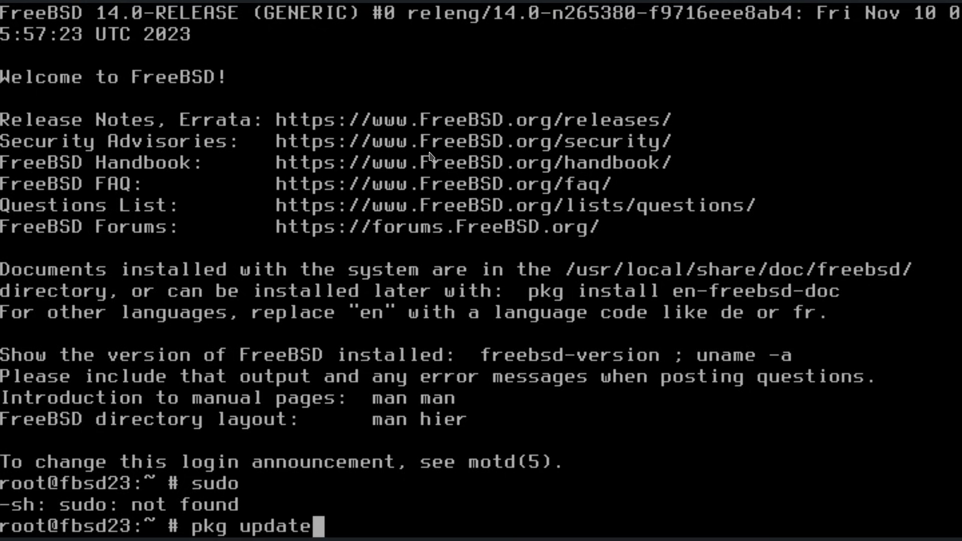
pyautogui.press('Return')
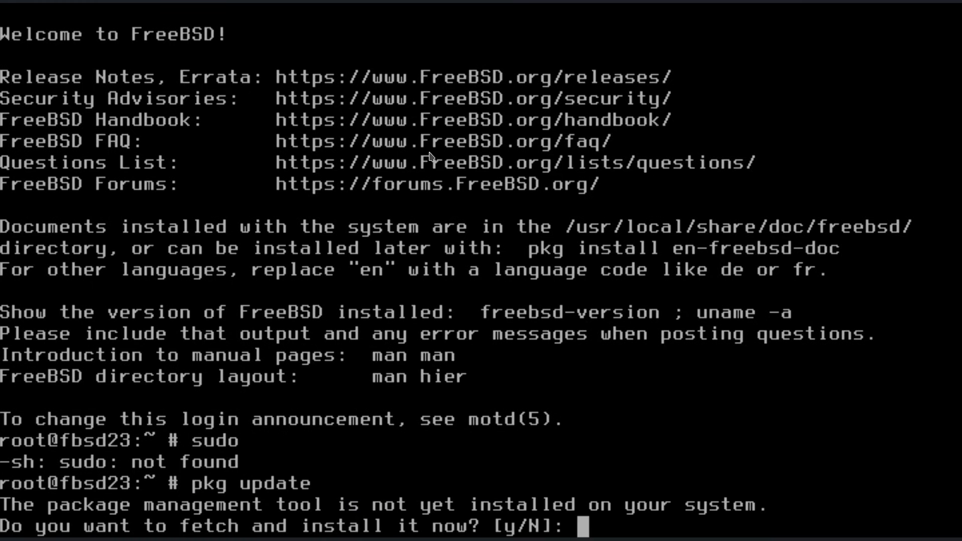
pyautogui.write('y')
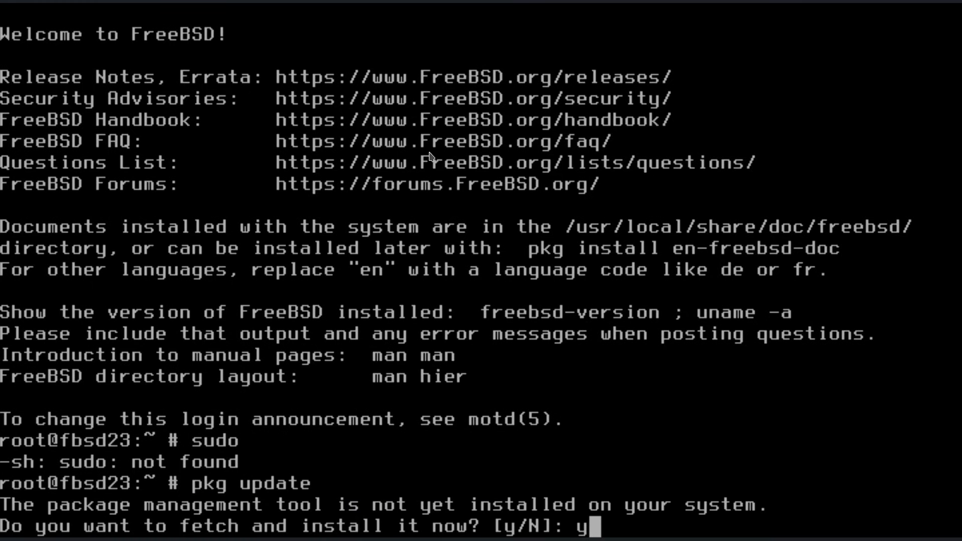
pyautogui.press('Return')
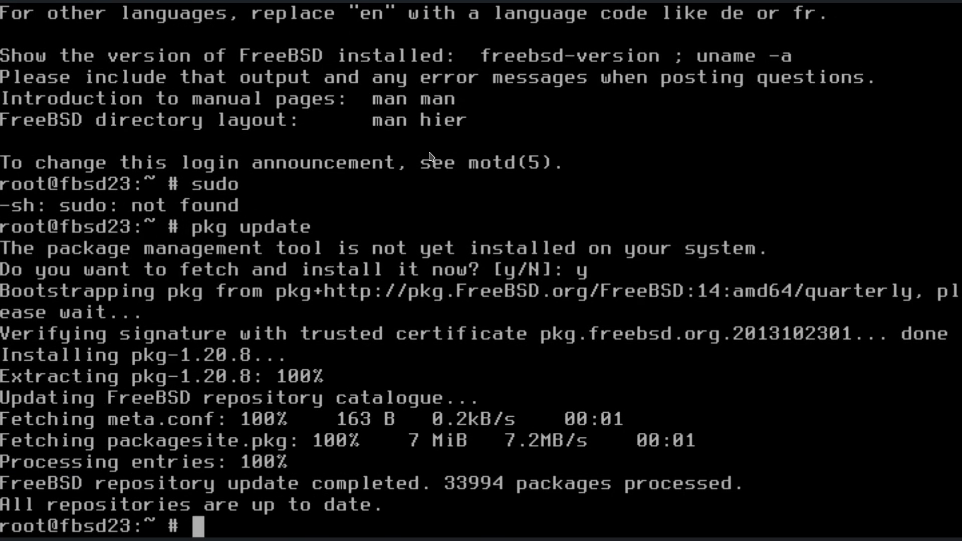
# Run pkg upgrade, then df -kh to list disk usage of the ZFS datasets.
pyautogui.write('pkg upgtr')
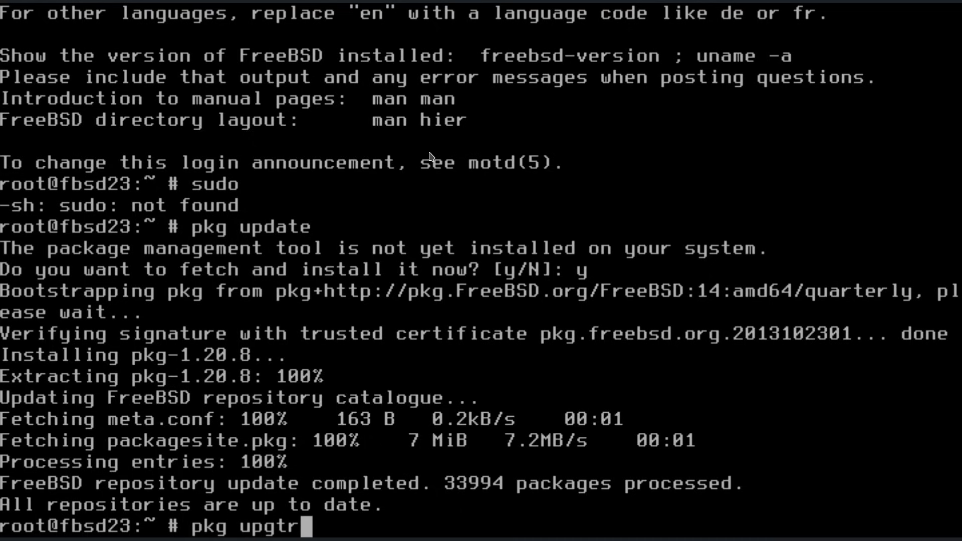
pyautogui.press('BackSpace')
pyautogui.press('BackSpace')
pyautogui.write('rade')
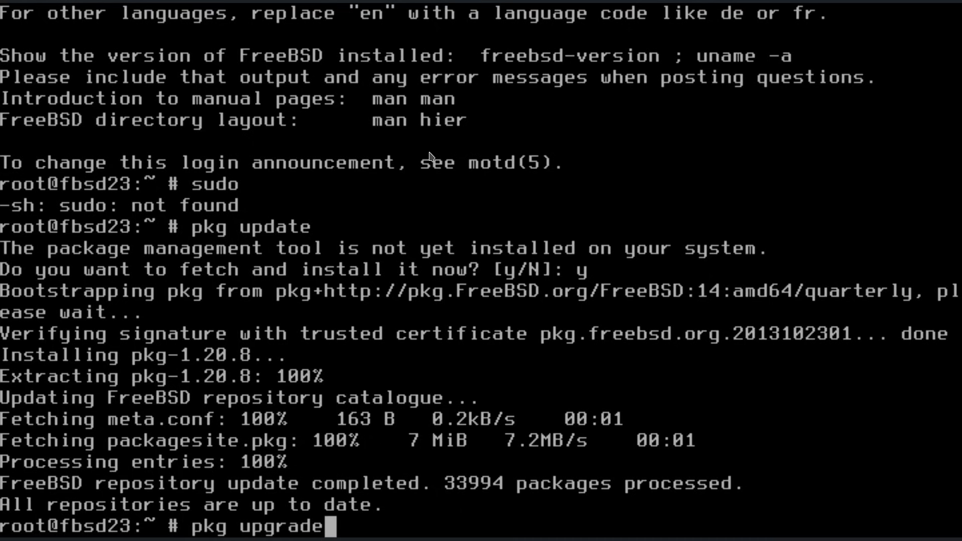
pyautogui.press('Return')
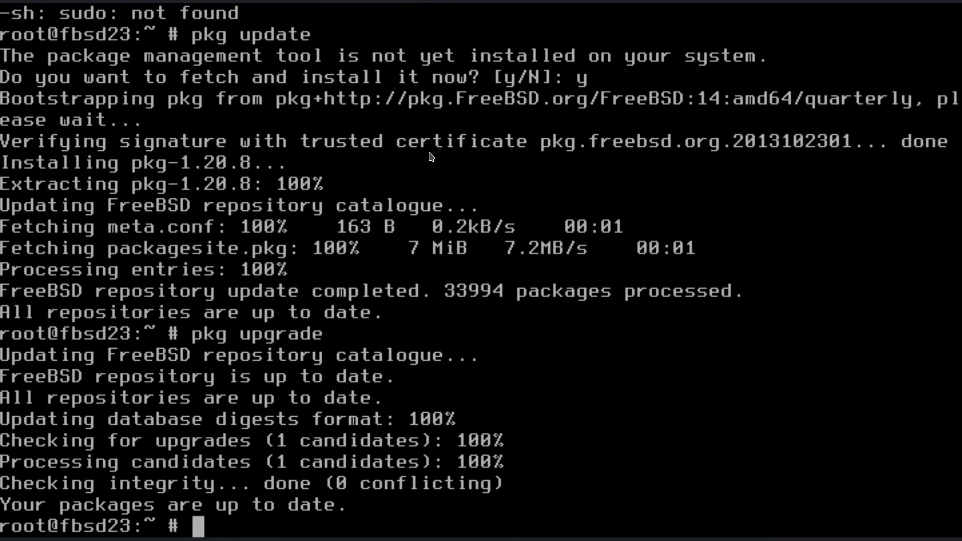
pyautogui.write('pkg in')
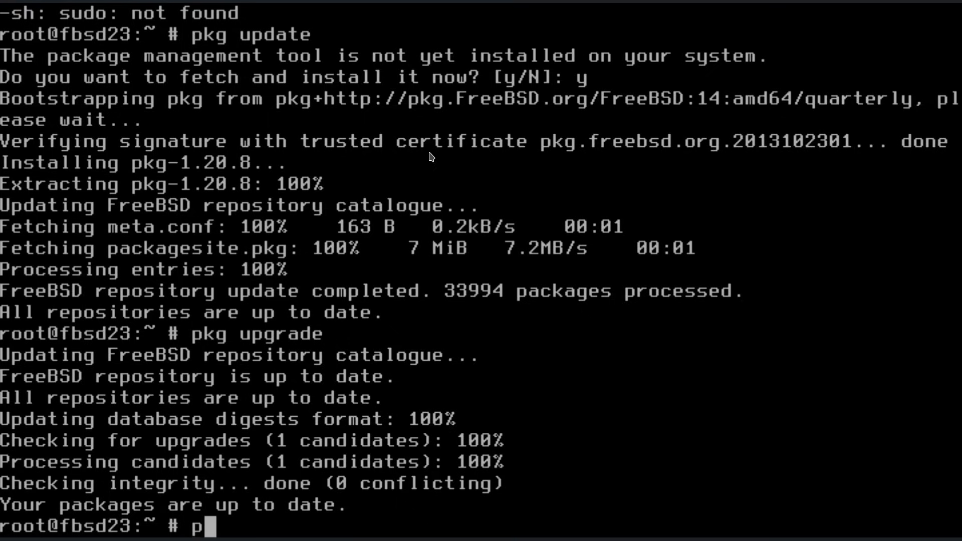
pyautogui.press('BackSpace')
pyautogui.press('BackSpace')
pyautogui.press('BackSpace')
pyautogui.press('BackSpace')
pyautogui.press('BackSpace')
pyautogui.press('BackSpace')
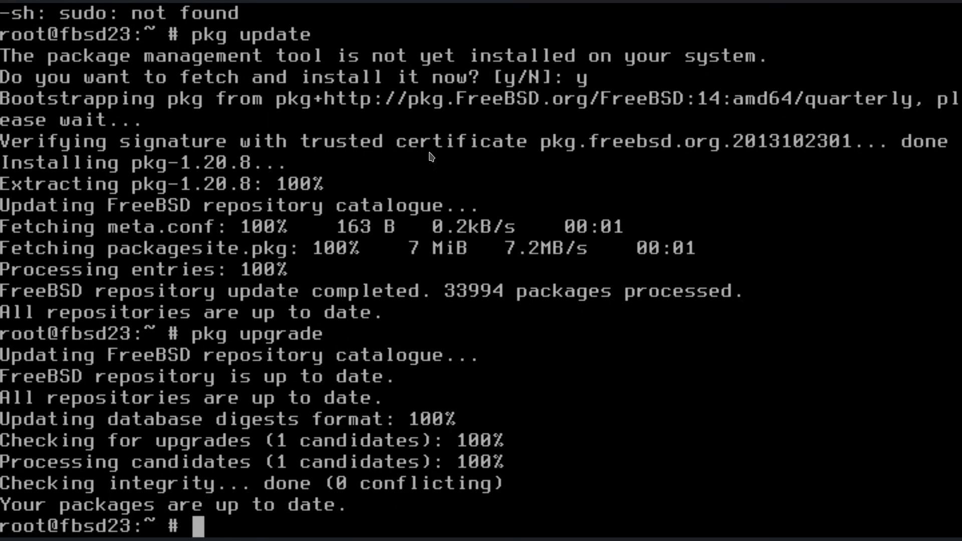
pyautogui.write('df -kh')
pyautogui.press('Return')
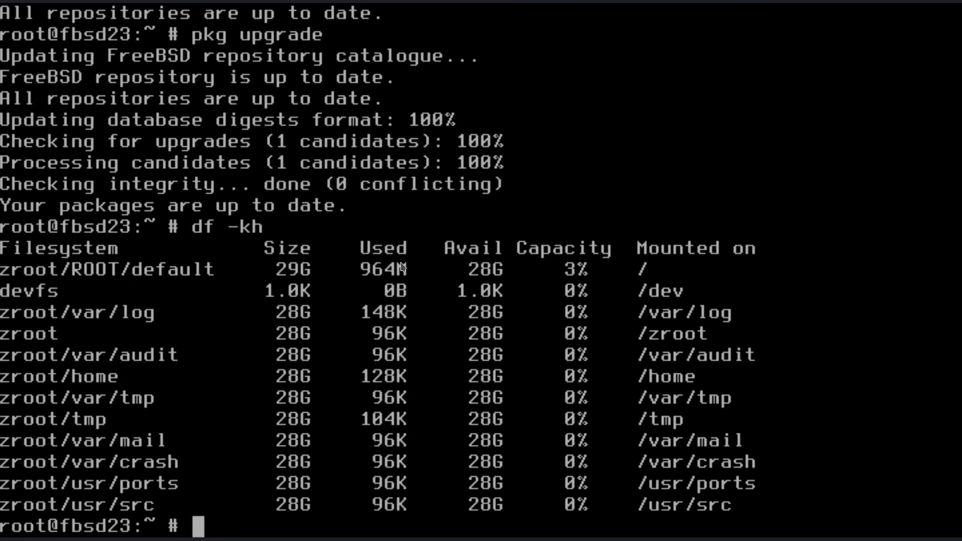
# Run top to check the 17 processes and 7394M free memory, then quit it.
pyautogui.write('top')
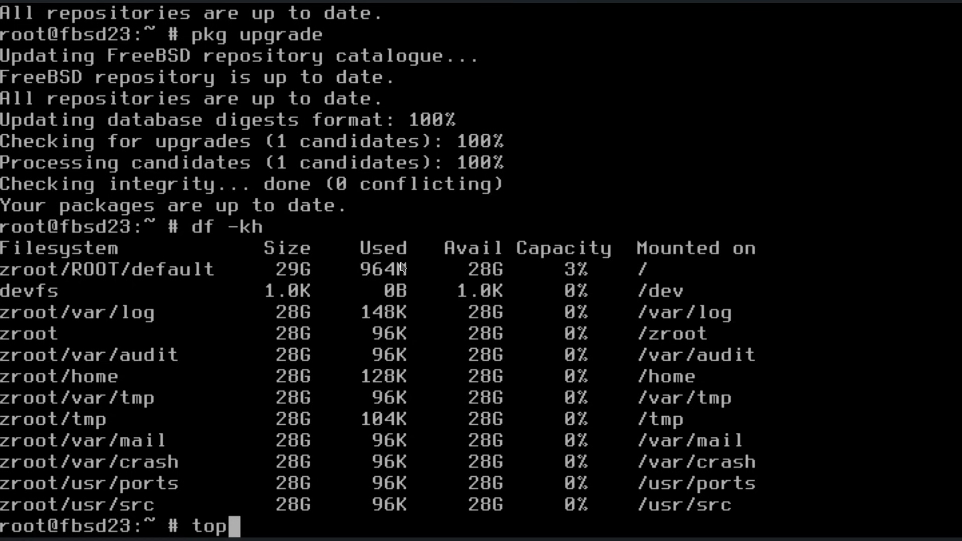
pyautogui.press('Return')
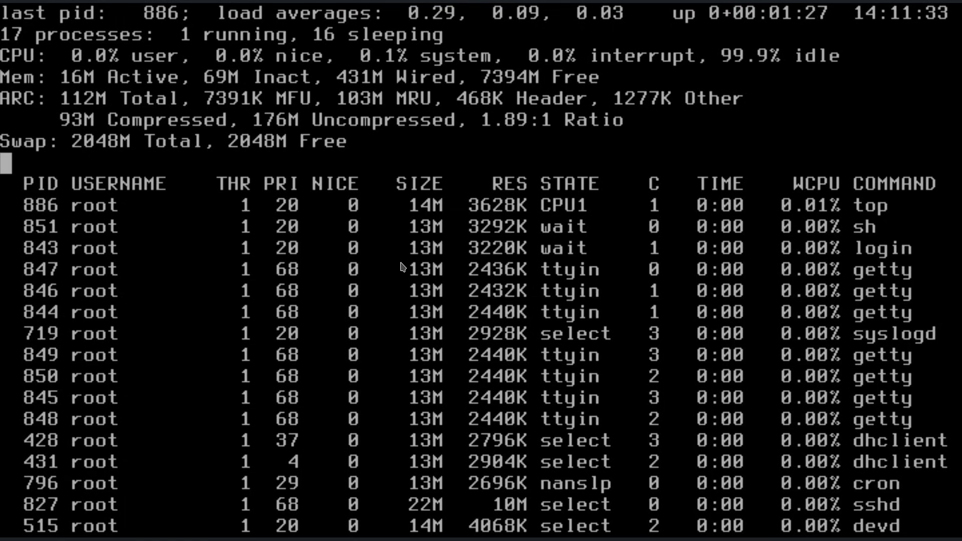
pyautogui.write('q')
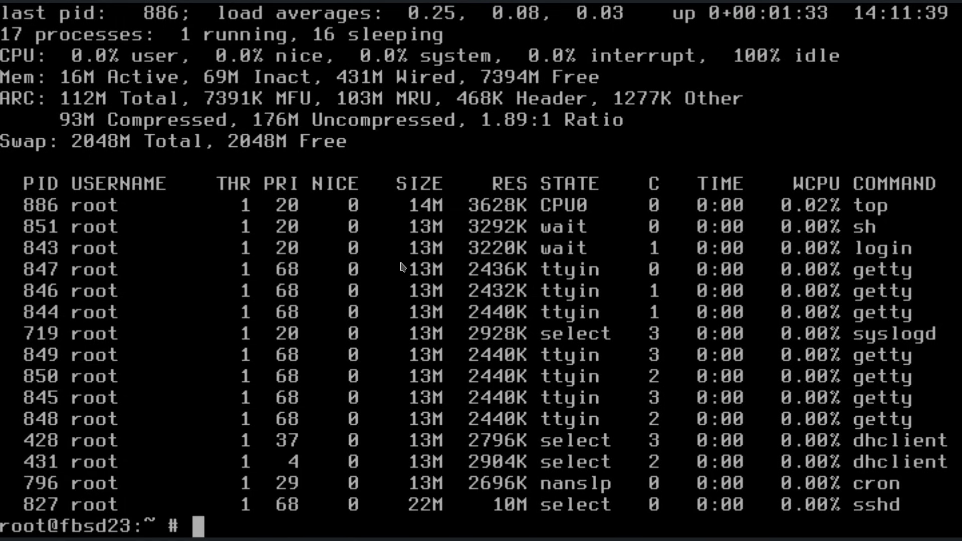
pyautogui.write('sudo p')
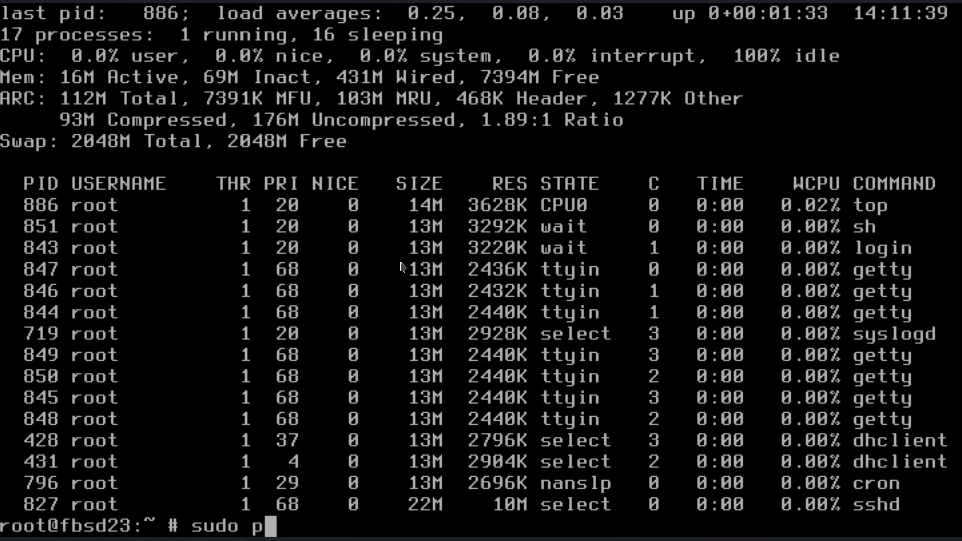
# Run 'pkg install sudo htop git neofetch py39-pip' and confirm with y.
pyautogui.hotkey('ctrl', 'u')
pyautogui.write('pkg ins')
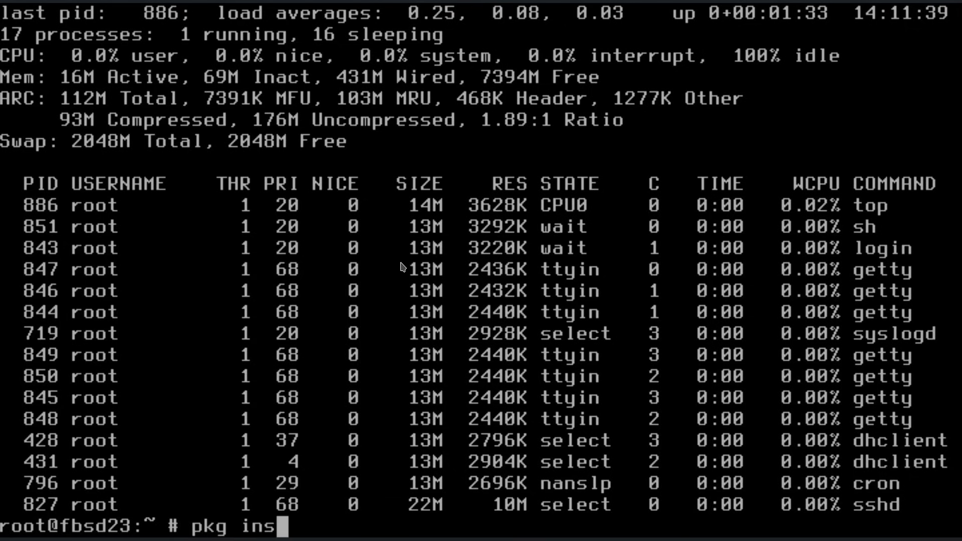
pyautogui.write('tall duso')
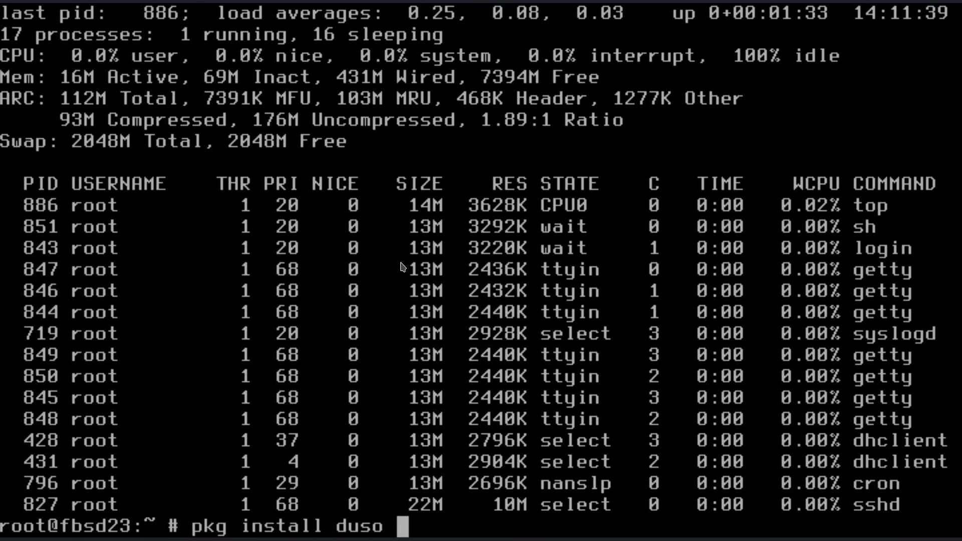
pyautogui.press('BackSpace')
pyautogui.press('BackSpace')
pyautogui.press('BackSpace')
pyautogui.press('BackSpace')
pyautogui.press('BackSpace')
pyautogui.press('BackSpace')
pyautogui.write('s')
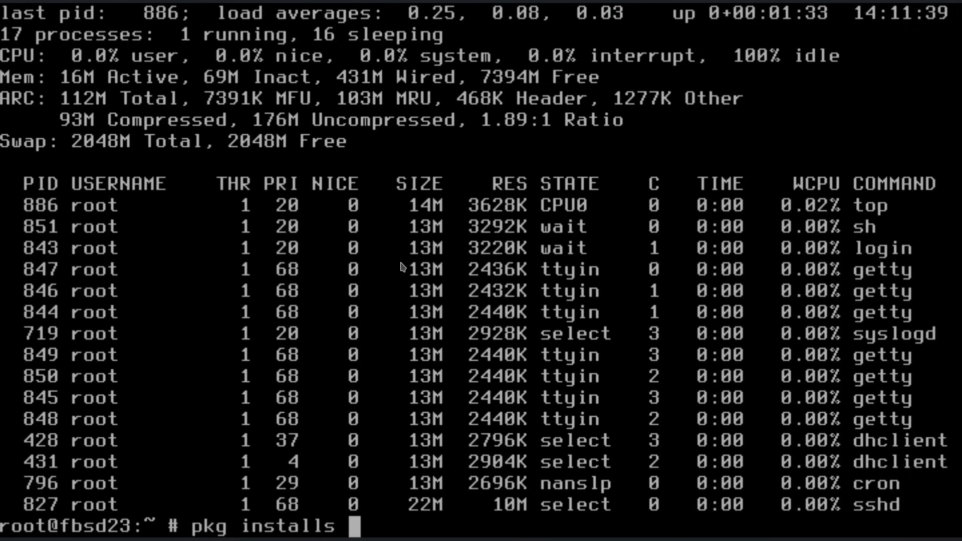
pyautogui.press('BackSpace')
pyautogui.press('BackSpace')
pyautogui.write('sudo')
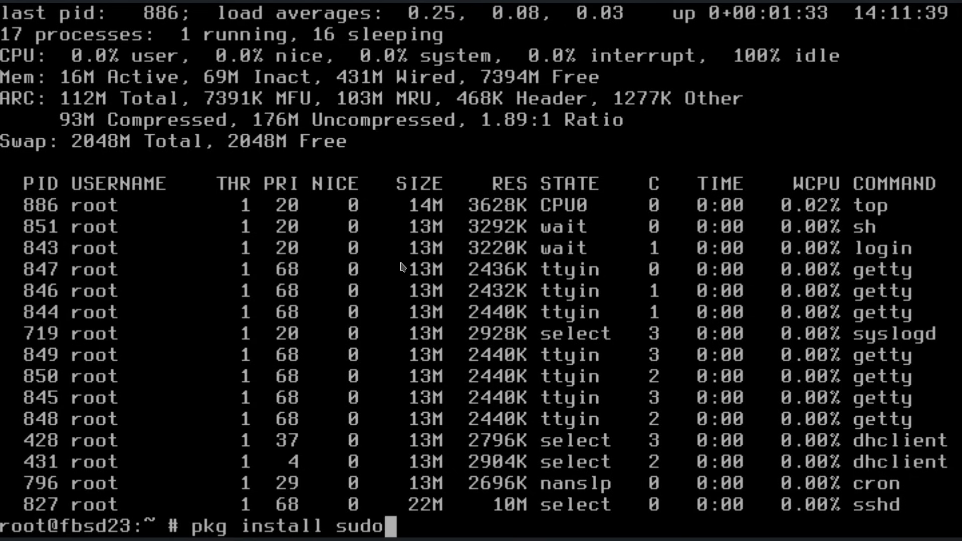
pyautogui.write(' htop ')
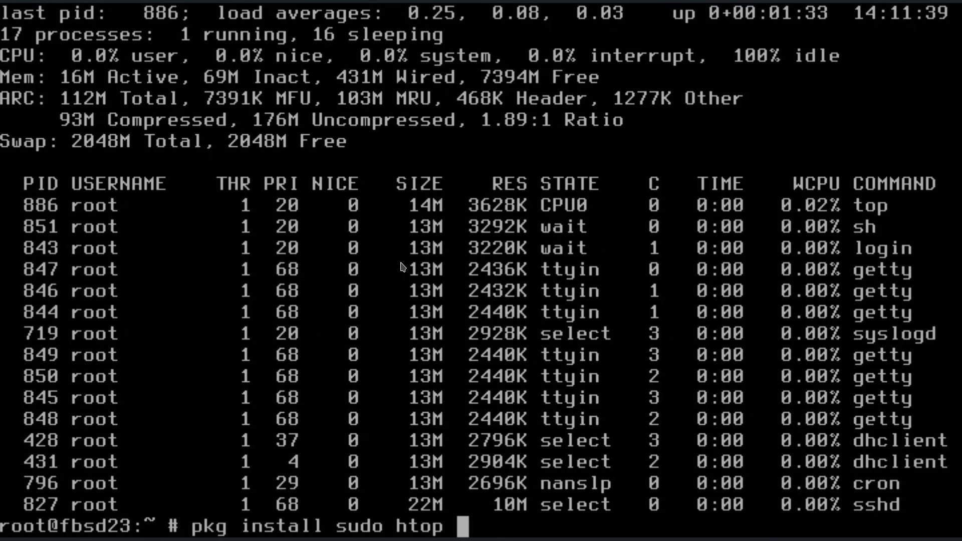
pyautogui.write('gi')
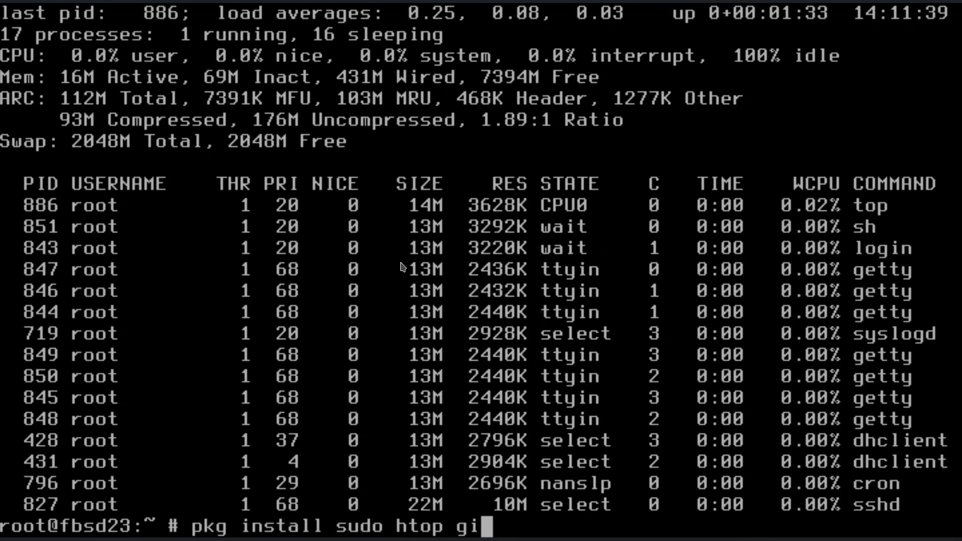
pyautogui.write('t n')
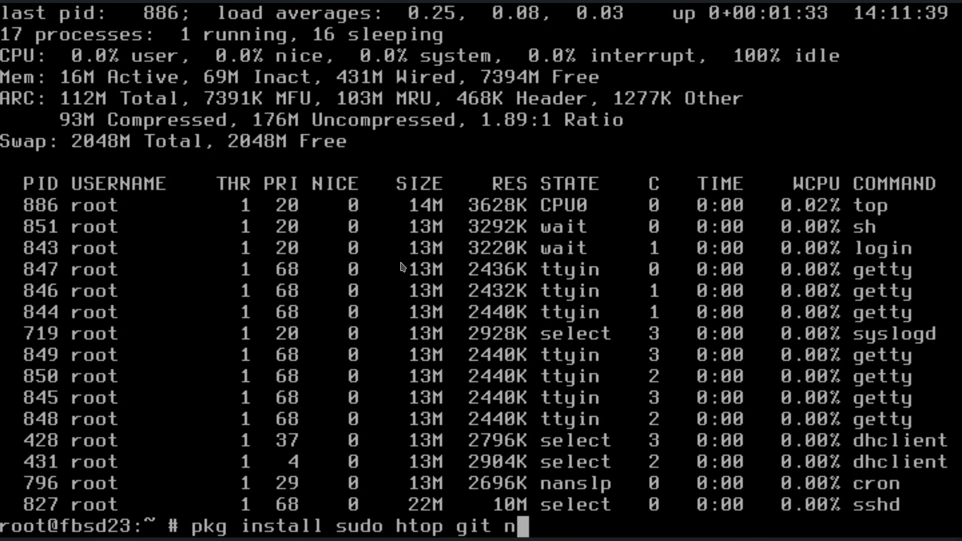
pyautogui.write('eofetch py')
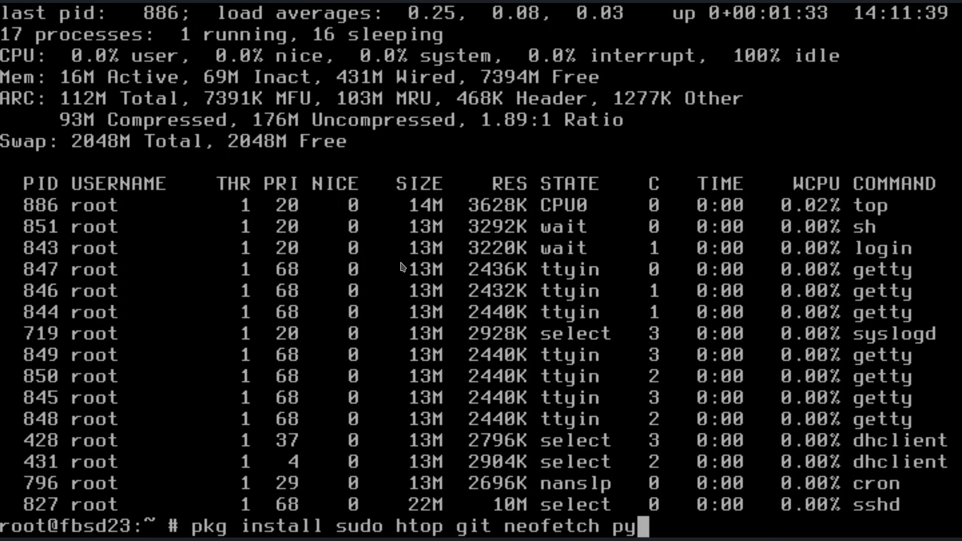
pyautogui.write('5')
pyautogui.press('BackSpace')
pyautogui.write('4')
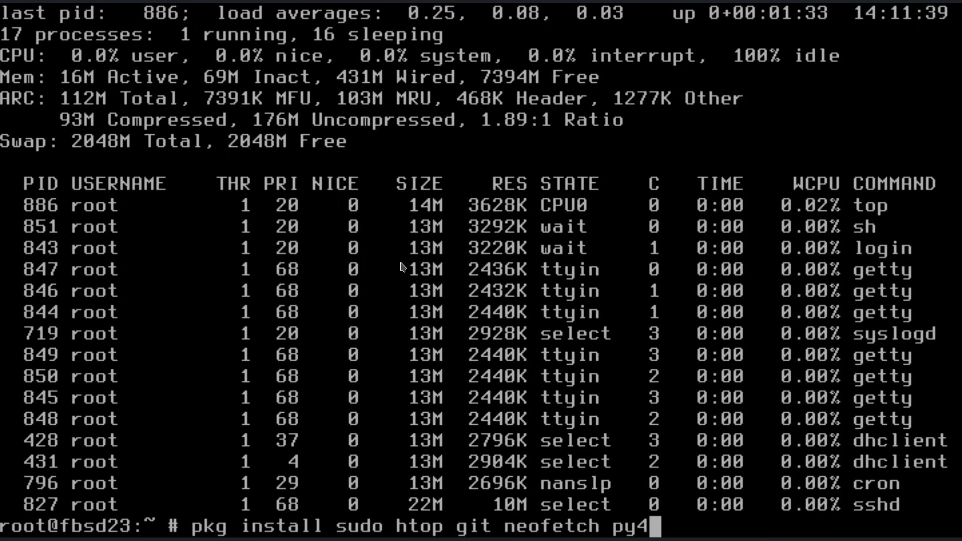
pyautogui.press('BackSpace')
pyautogui.write('39')
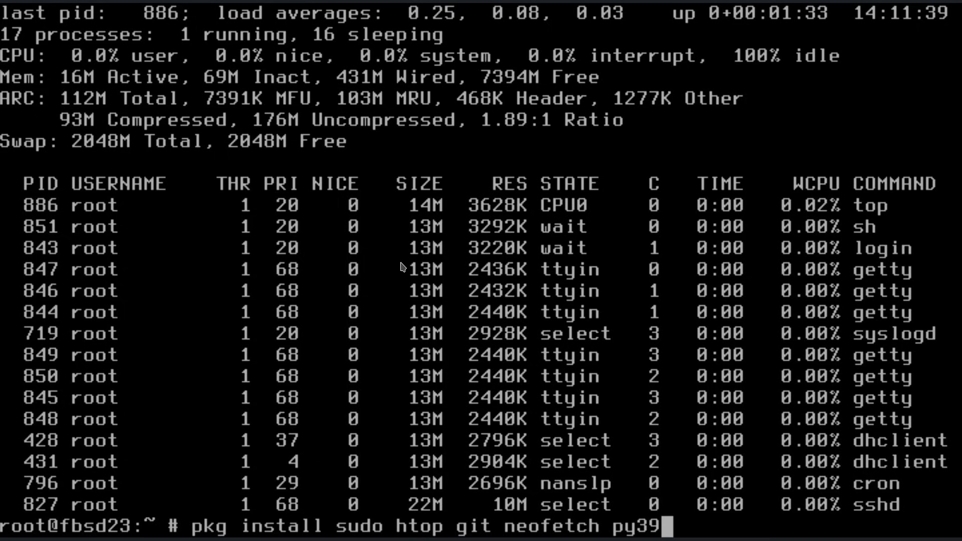
pyautogui.write('-pip')
pyautogui.press('Return')
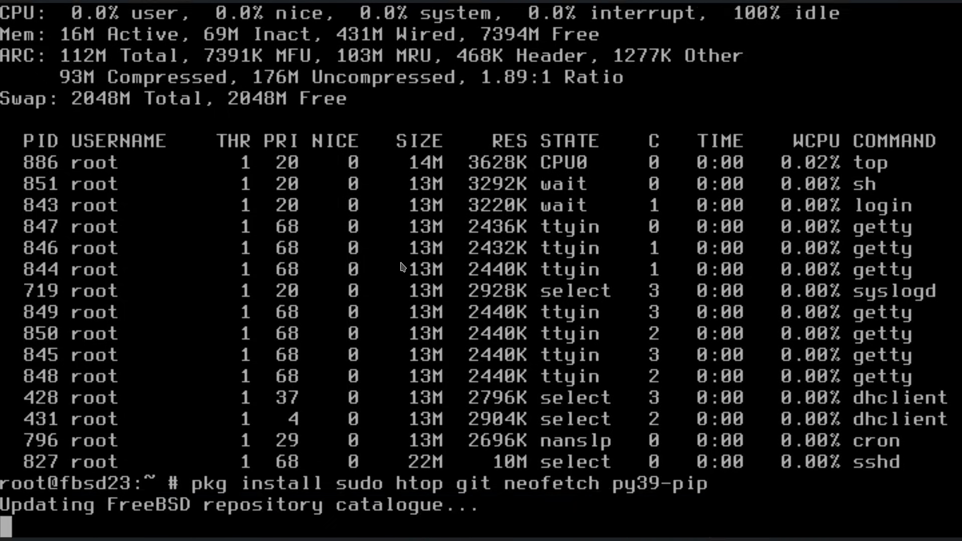
pyautogui.write('y')
pyautogui.press('Return')
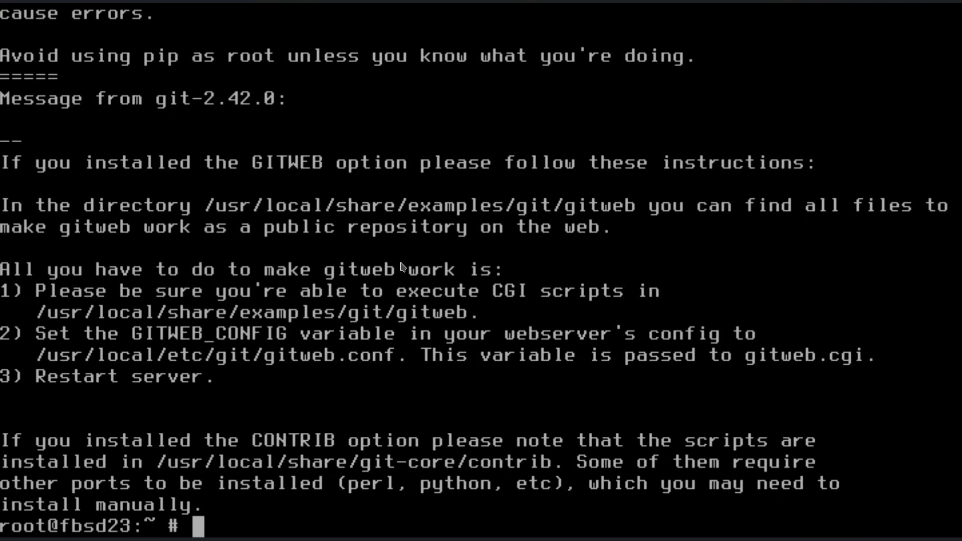
# Install Glances 3.4.0.3 with pip, then view htop's process list and quit it.
pyautogui.write('pip ')
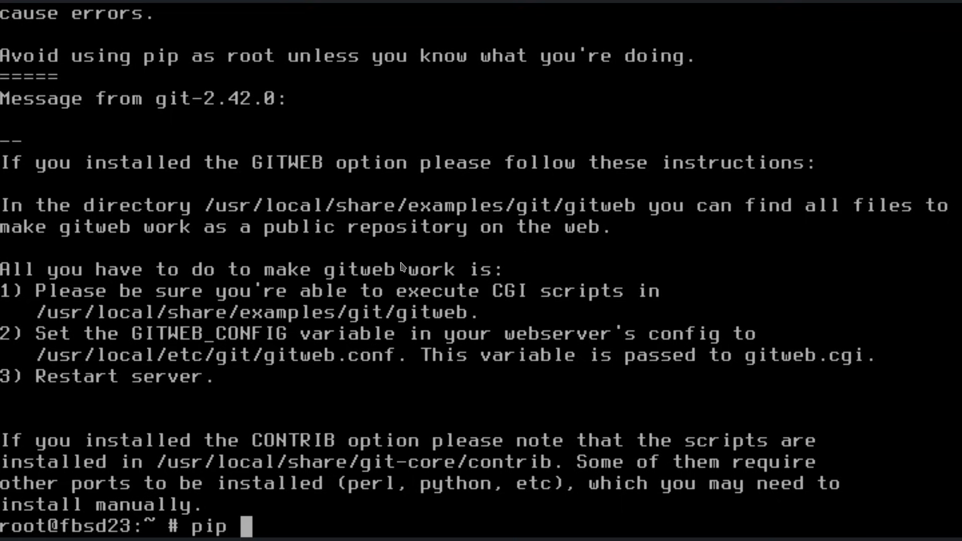
pyautogui.write('install gl')
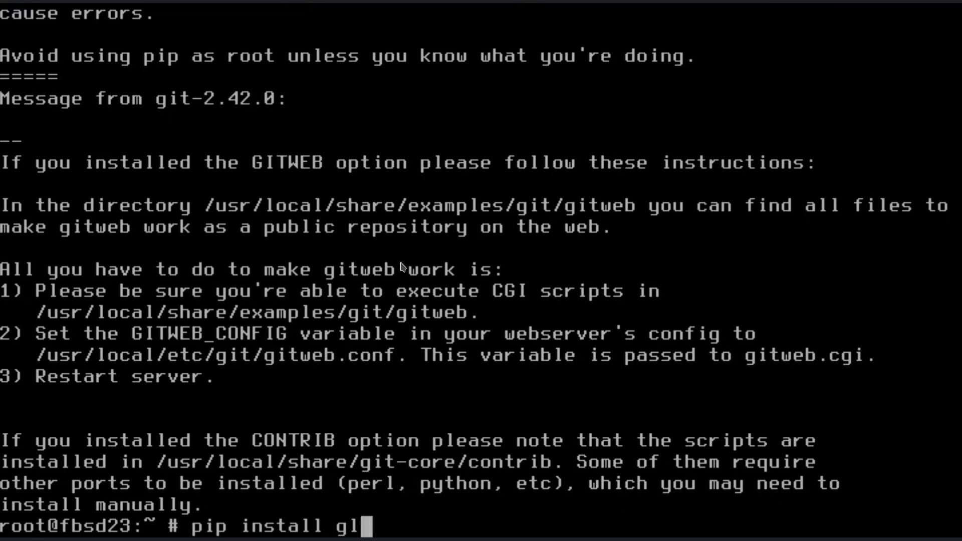
pyautogui.write('ances')
pyautogui.press('Return')
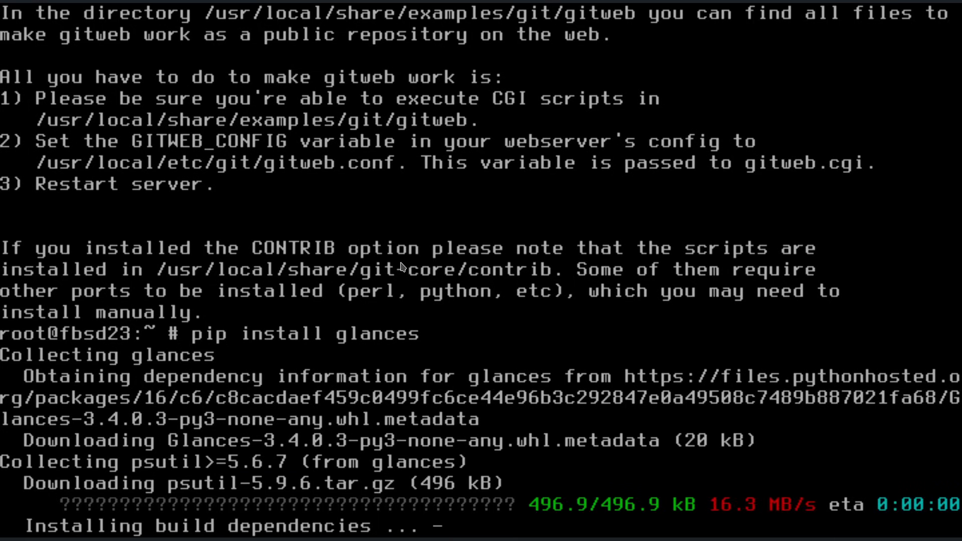
pyautogui.write('htp')
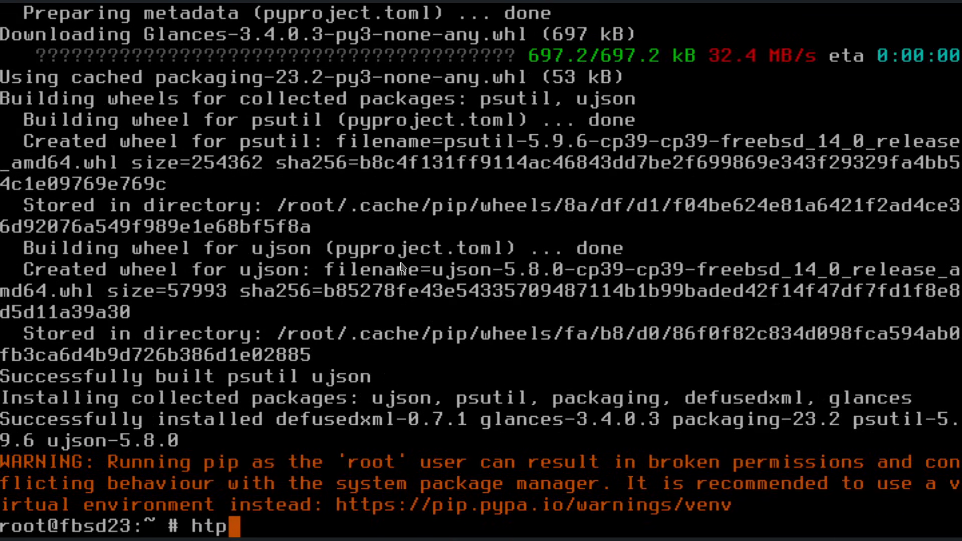
pyautogui.press('BackSpace')
pyautogui.write('op')
pyautogui.press('Return')
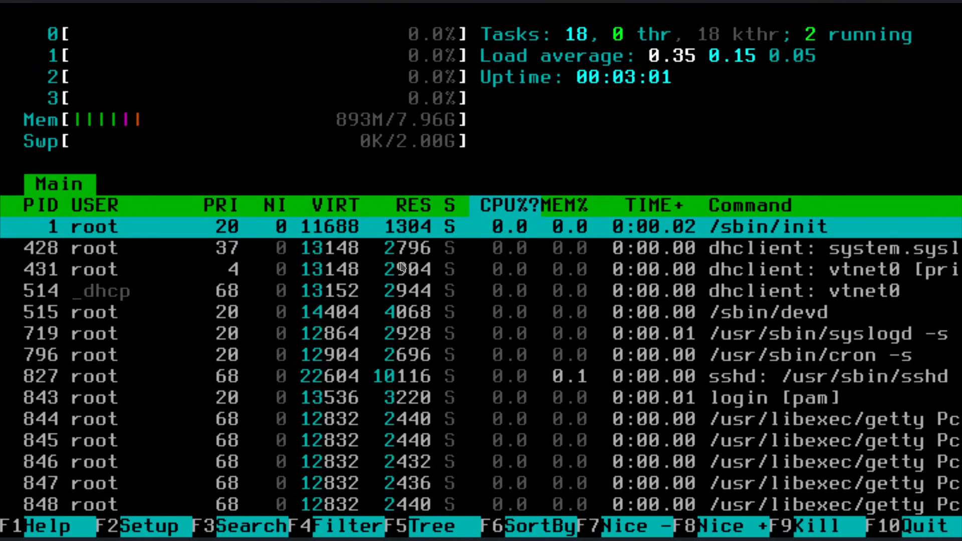
pyautogui.press('F10')
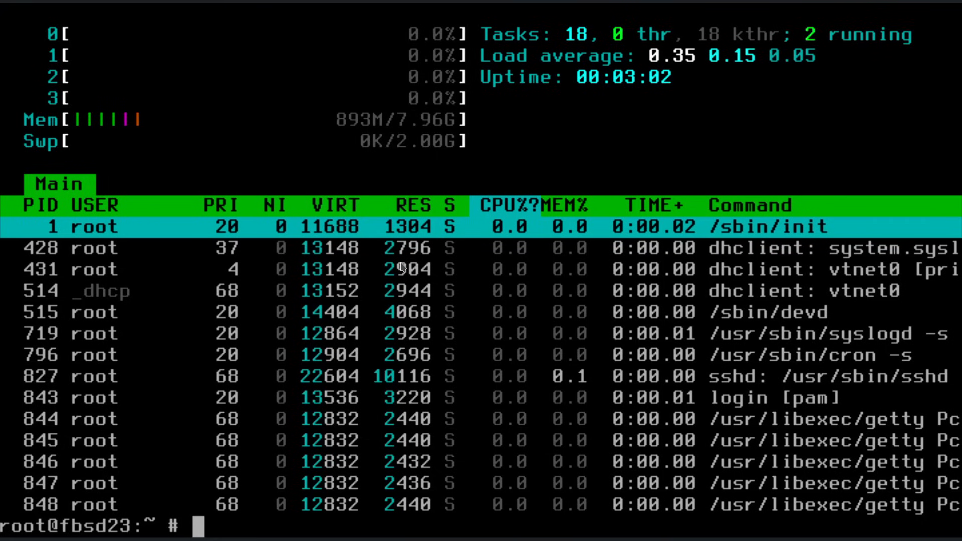
# View and quit Glances, then print df -khT filesystem usage and uname -a system details.
pyautogui.write('glances')
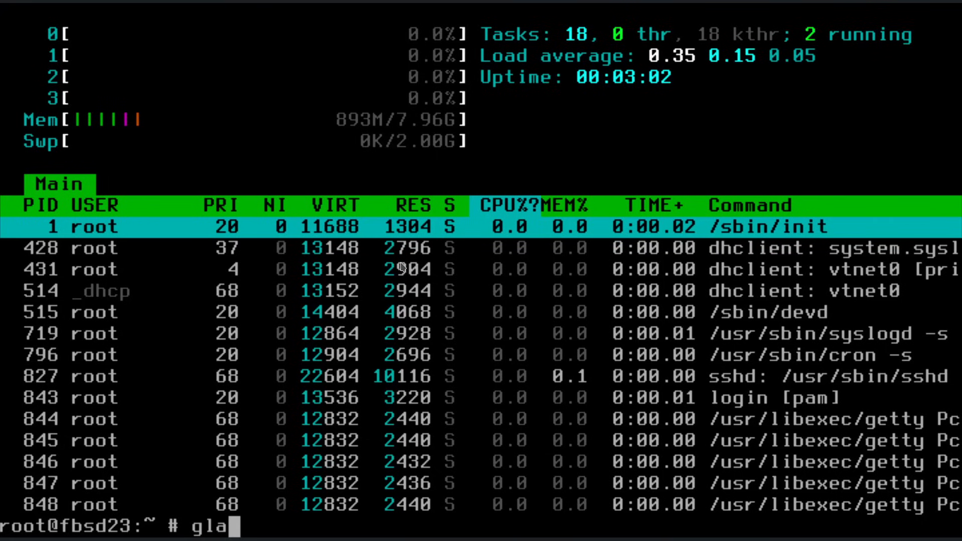
pyautogui.press('Return')
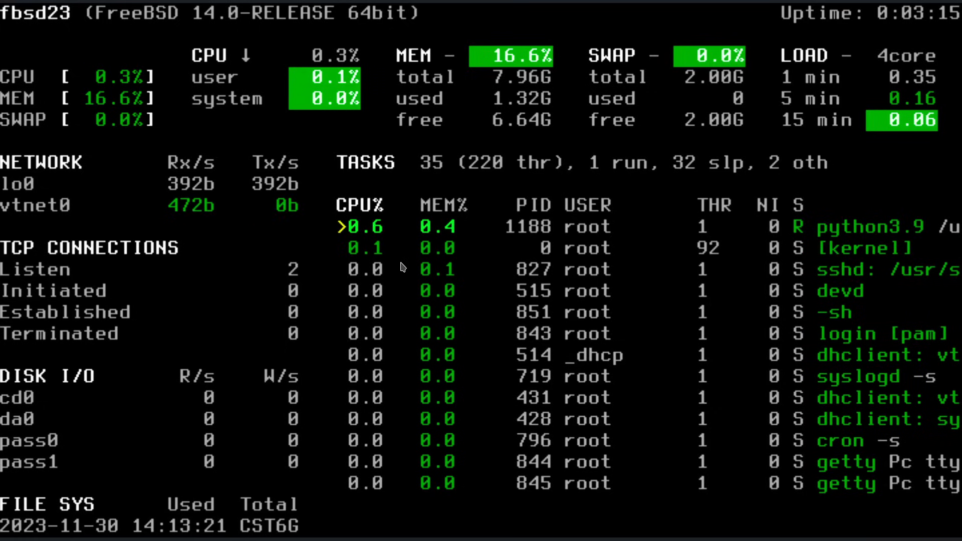
pyautogui.write('qdf -khT6G')
pyautogui.press('Return')
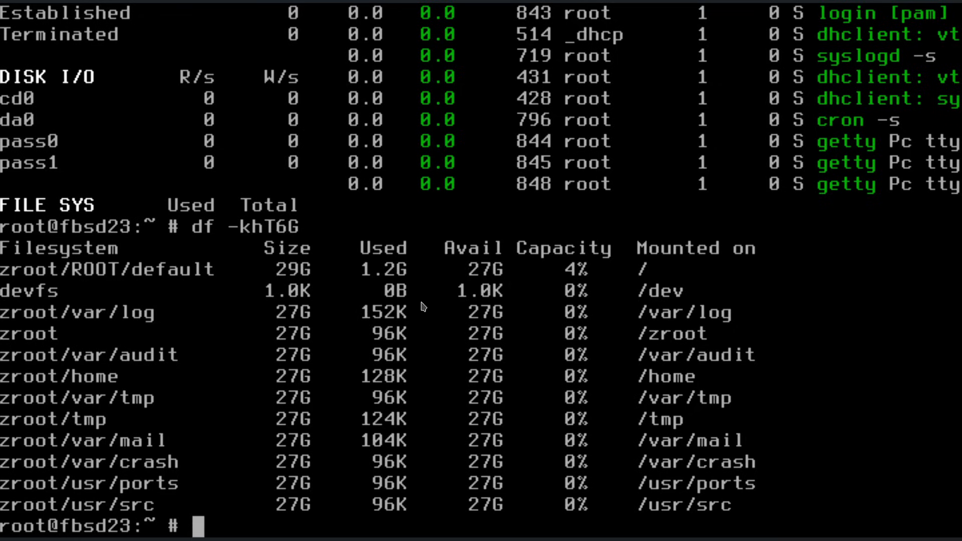
pyautogui.write('uname -a')
pyautogui.press('Return')
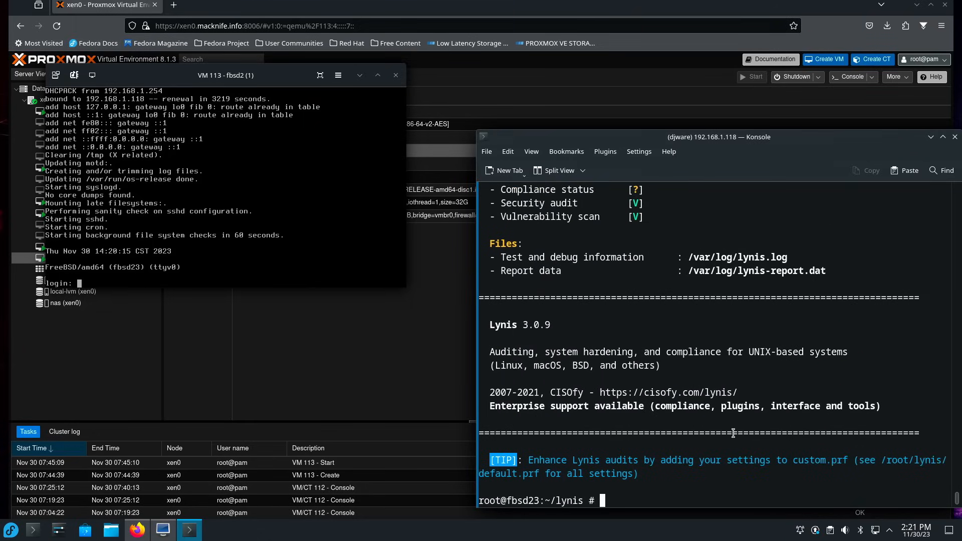
# Scroll to the Lynis report's 4 warnings and 16 suggestions, and move Konsole up-left.
pyautogui.scroll(4, 733, 433)
pyautogui.scroll(15, 583, 486)
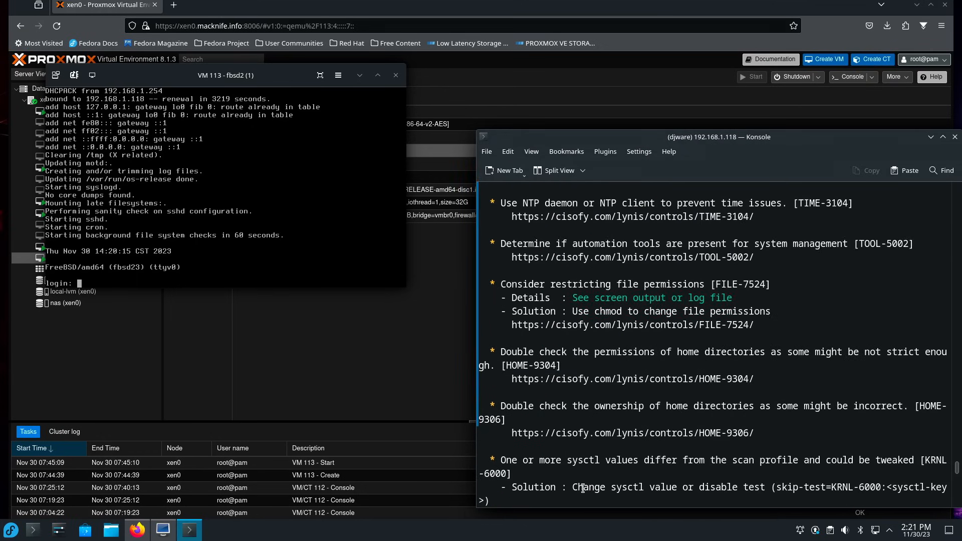
pyautogui.scroll(13, 583, 489)
pyautogui.scroll(2, 583, 488)
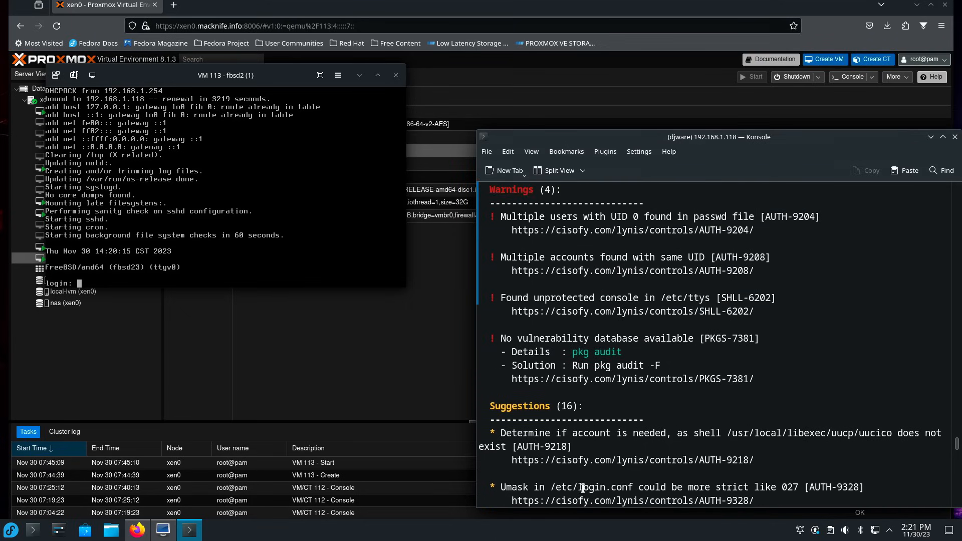
pyautogui.scroll(-12, 615, 351)
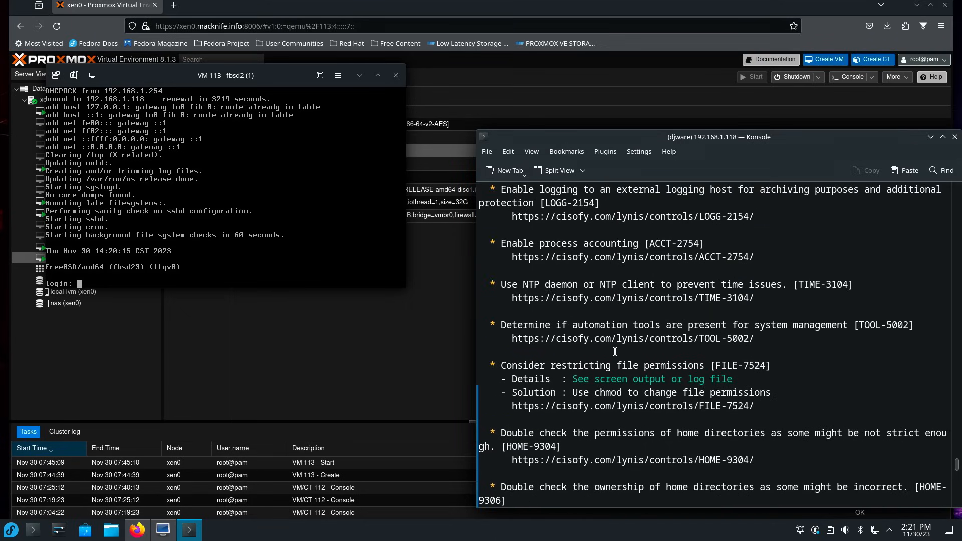
pyautogui.scroll(-2, 615, 352)
pyautogui.scroll(-2, 615, 352)
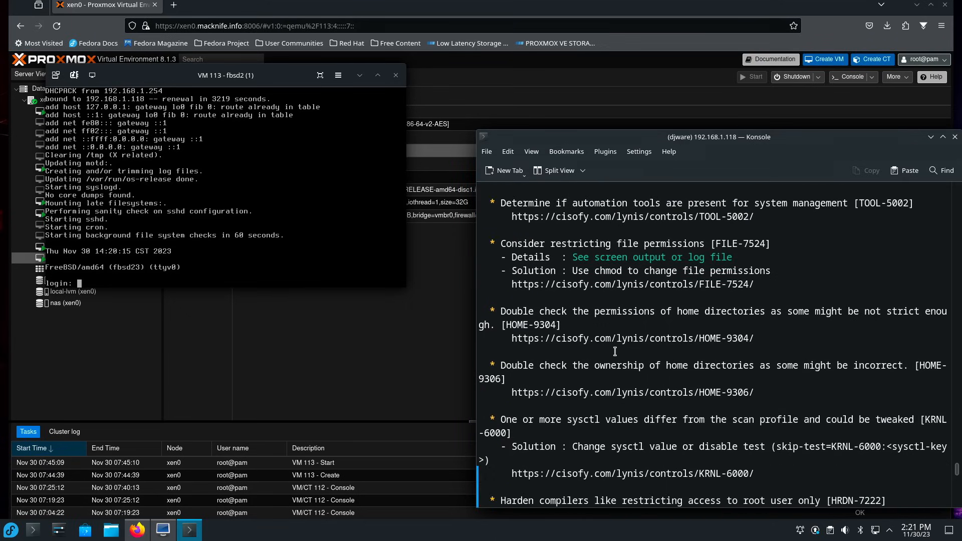
pyautogui.scroll(14, 615, 351)
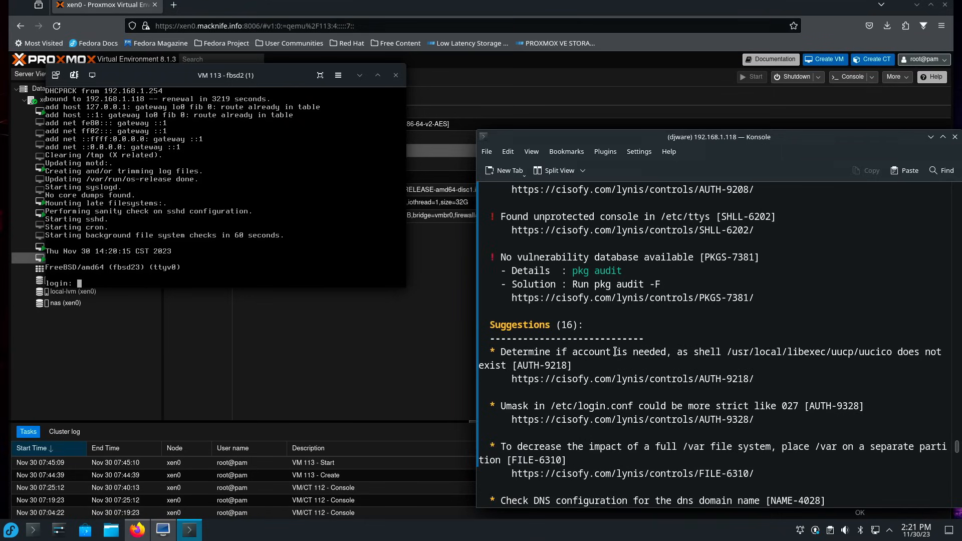
pyautogui.moveTo(650, 137); pyautogui.dragTo(580, 70)
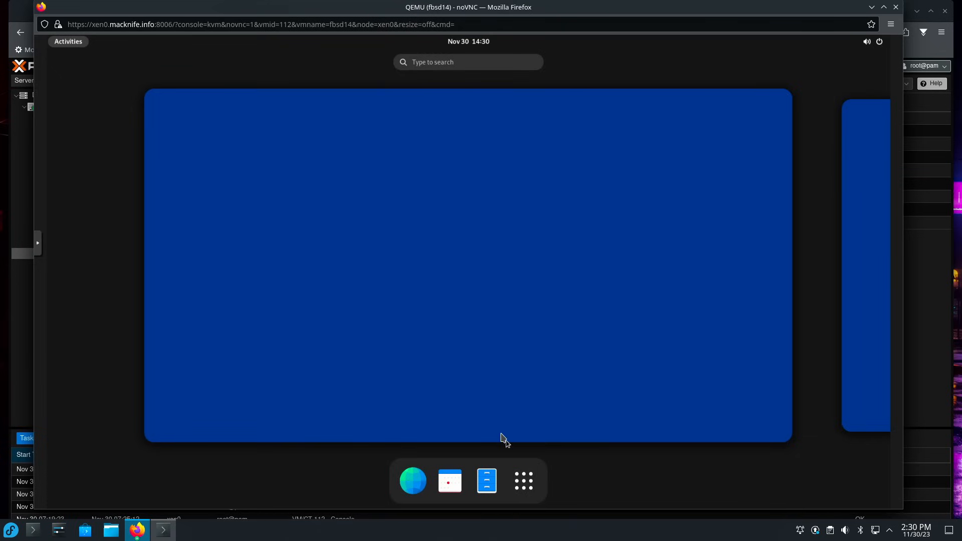
# Show the guest's GNOME app grid, then close the fbsd14 noVNC console window.
pyautogui.click(537, 484)
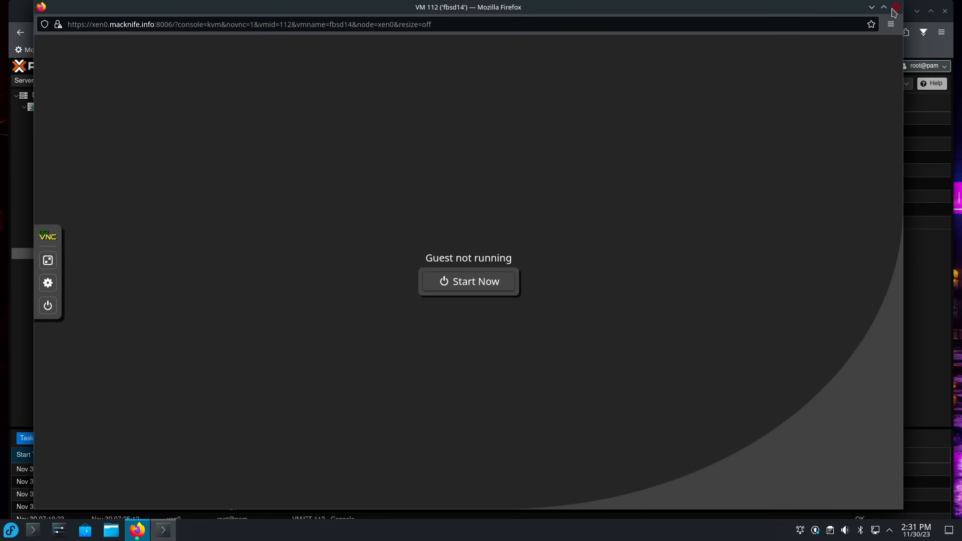
pyautogui.click(896, 7)
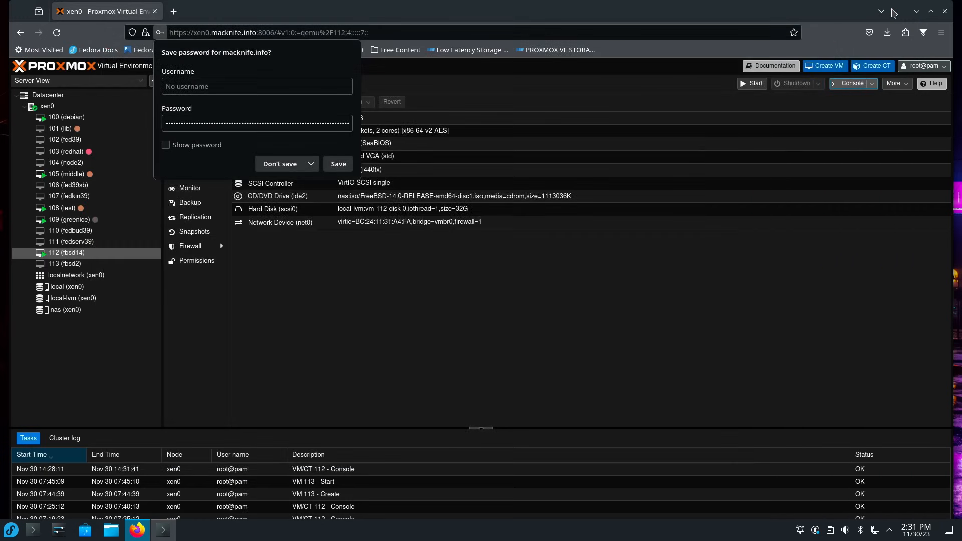
# Decline saving the password and change VM 112's display graphic card from Standard VGA to SPICE.
pyautogui.click(279, 164)
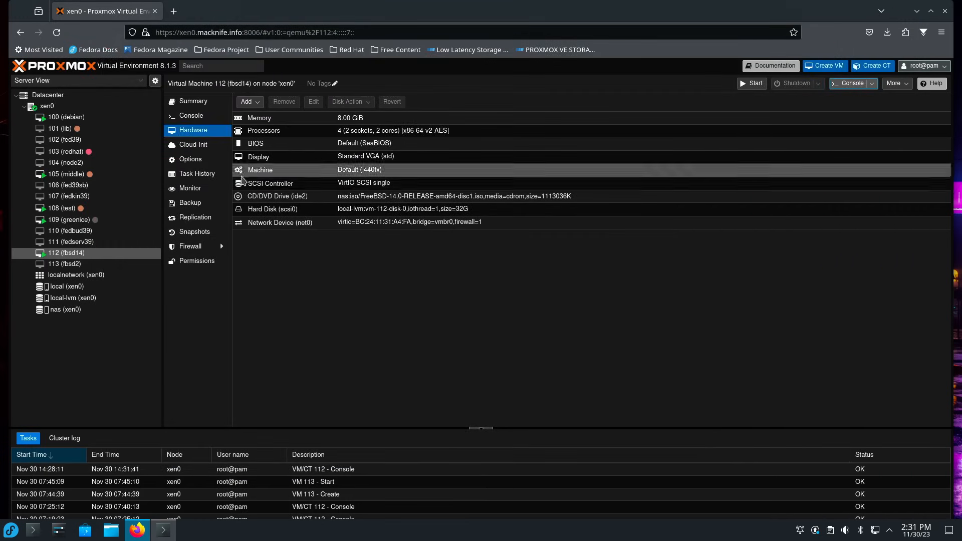
pyautogui.click(95, 253)
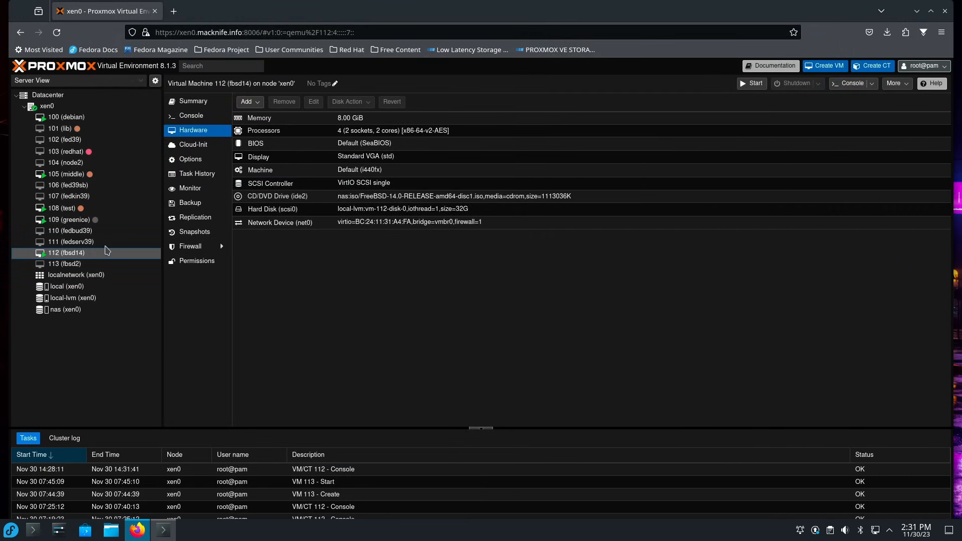
pyautogui.click(351, 160)
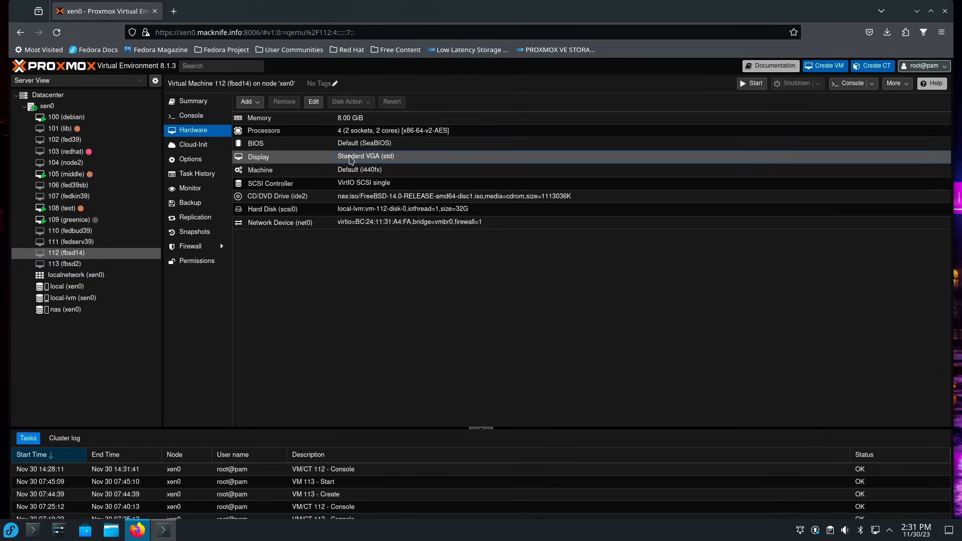
pyautogui.click(315, 103)
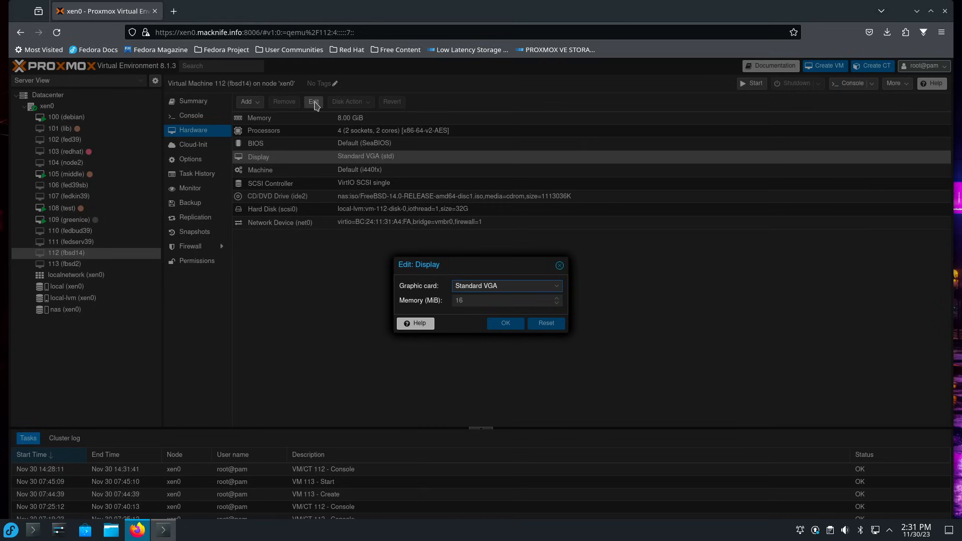
pyautogui.click(555, 290)
pyautogui.click(497, 334)
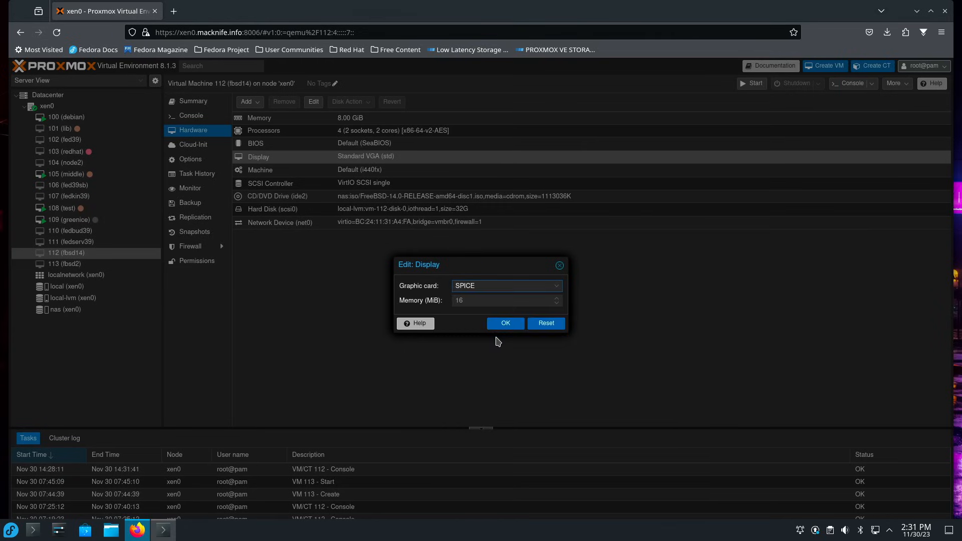
pyautogui.click(507, 325)
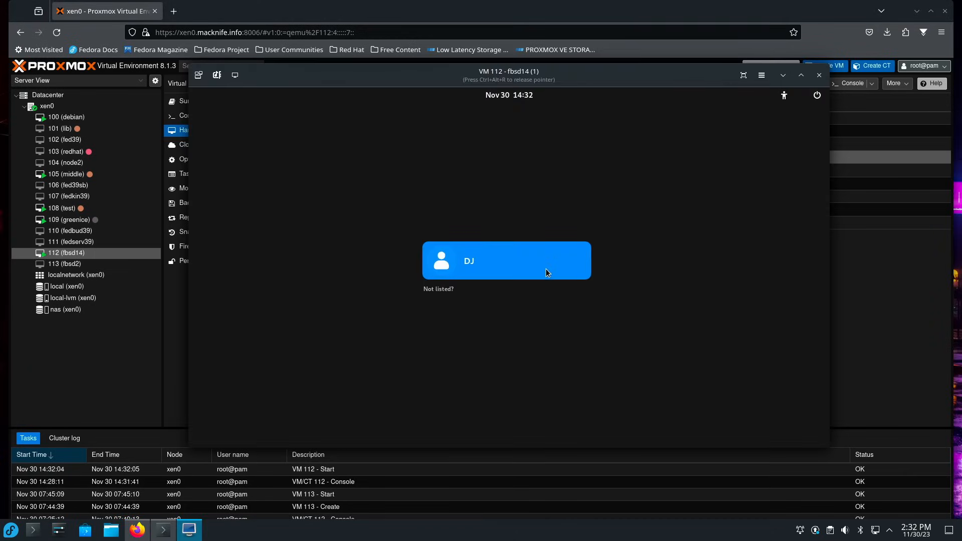
# Log in to the fbsd14 GNOME desktop by choosing the user account and entering its password.
pyautogui.click(518, 279)
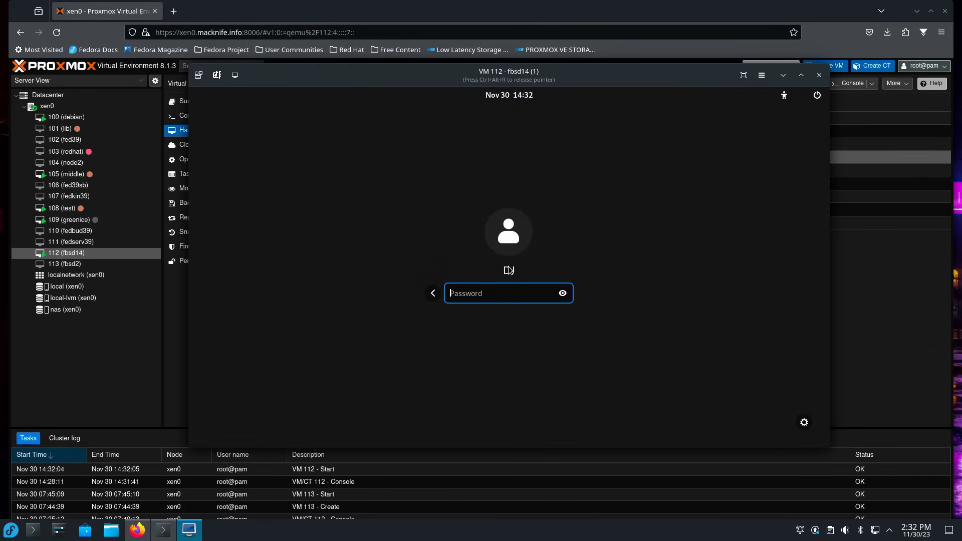
pyautogui.write('••••••••••')
pyautogui.press('Return')
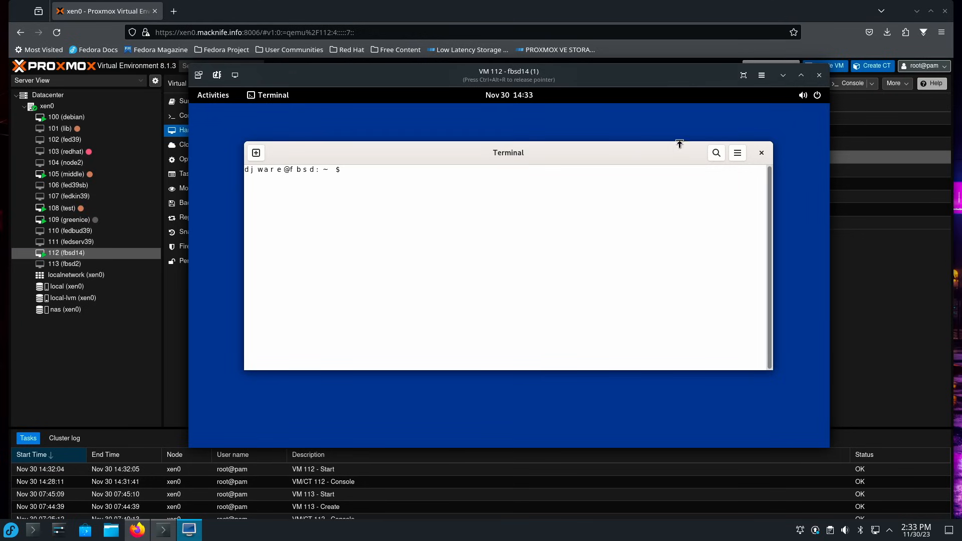
# Give the Terminal's Unnamed profile the custom font DejaVu Sans Mono 12.
pyautogui.click(736, 153)
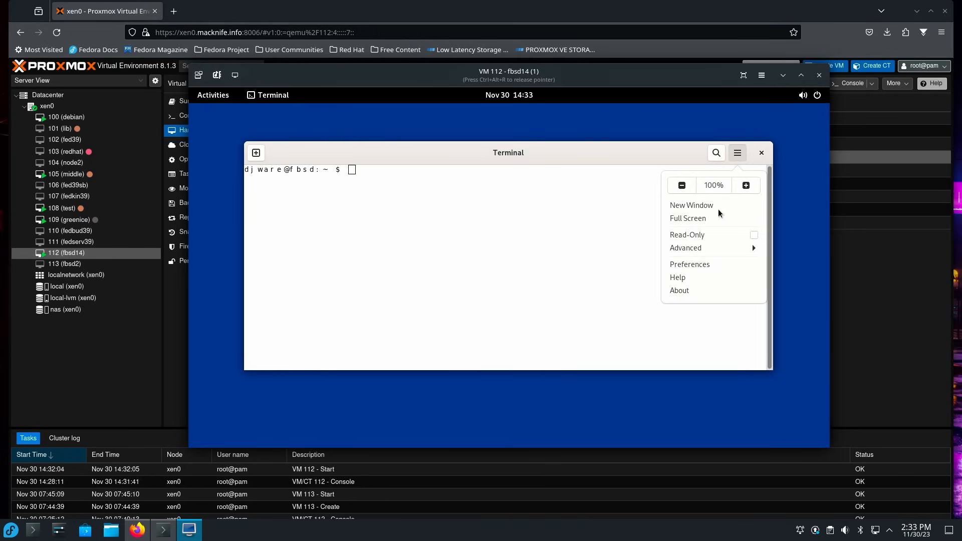
pyautogui.click(690, 265)
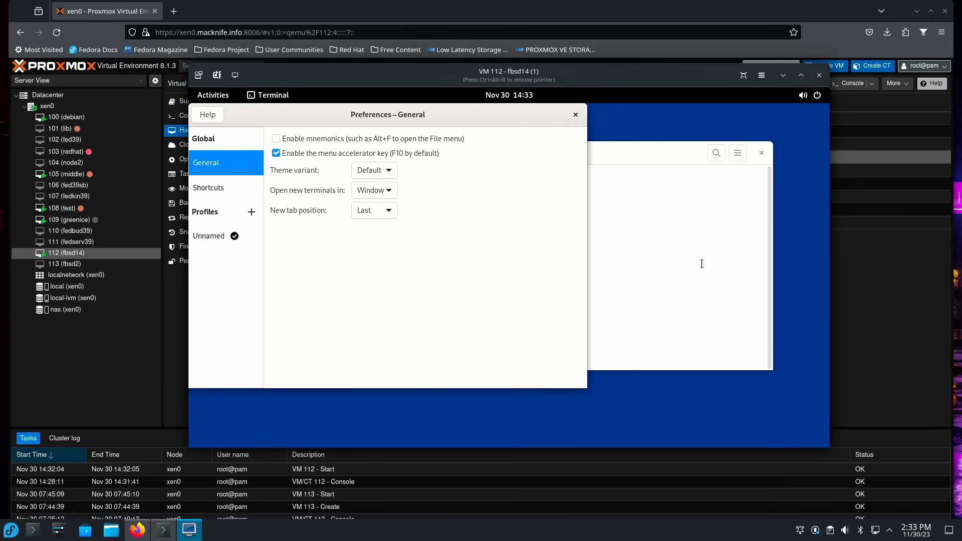
pyautogui.click(200, 236)
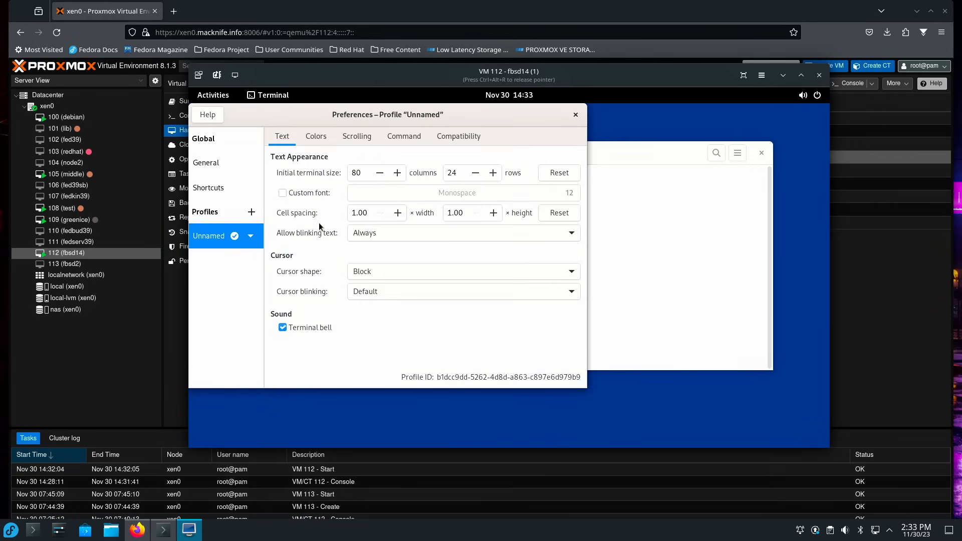
pyautogui.click(315, 193)
pyautogui.click(497, 198)
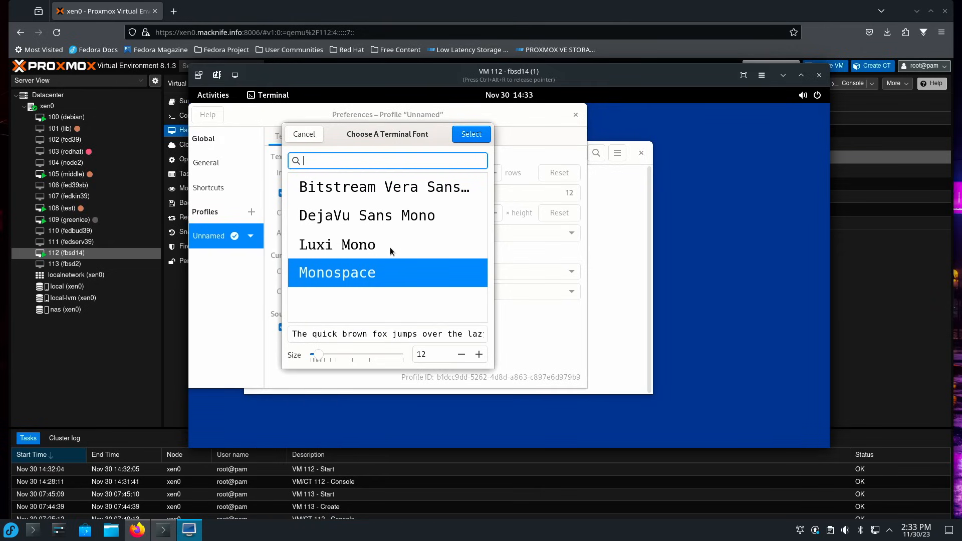
pyautogui.click(389, 248)
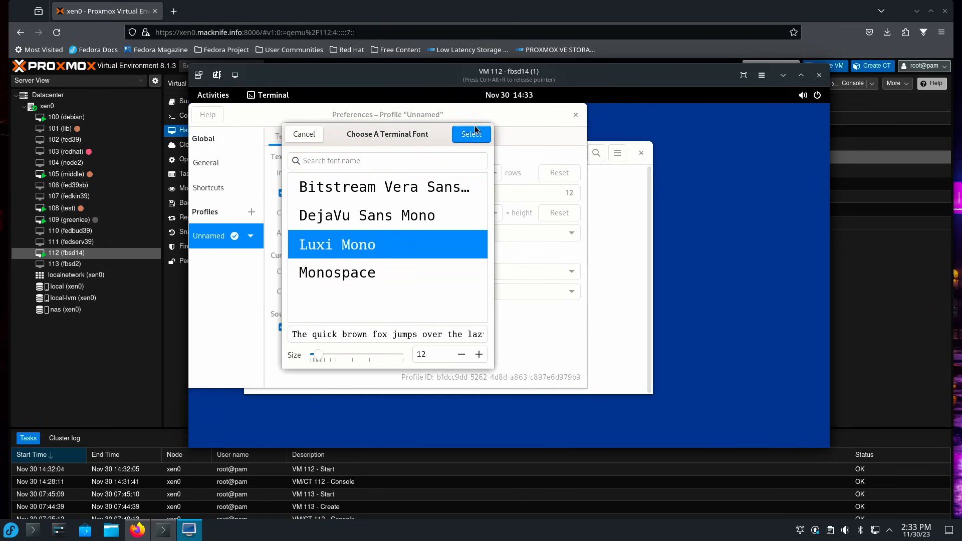
pyautogui.press('Up')
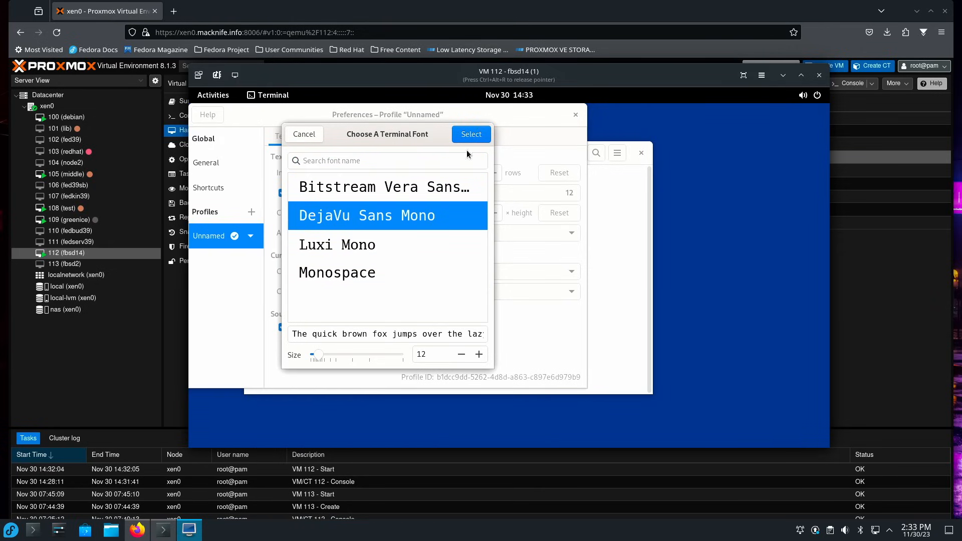
pyautogui.click(471, 134)
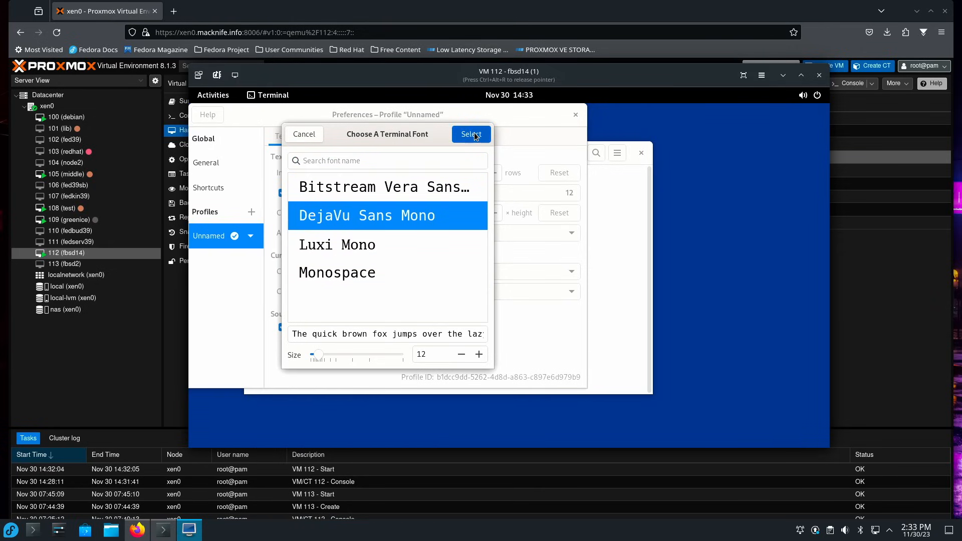
pyautogui.click(576, 118)
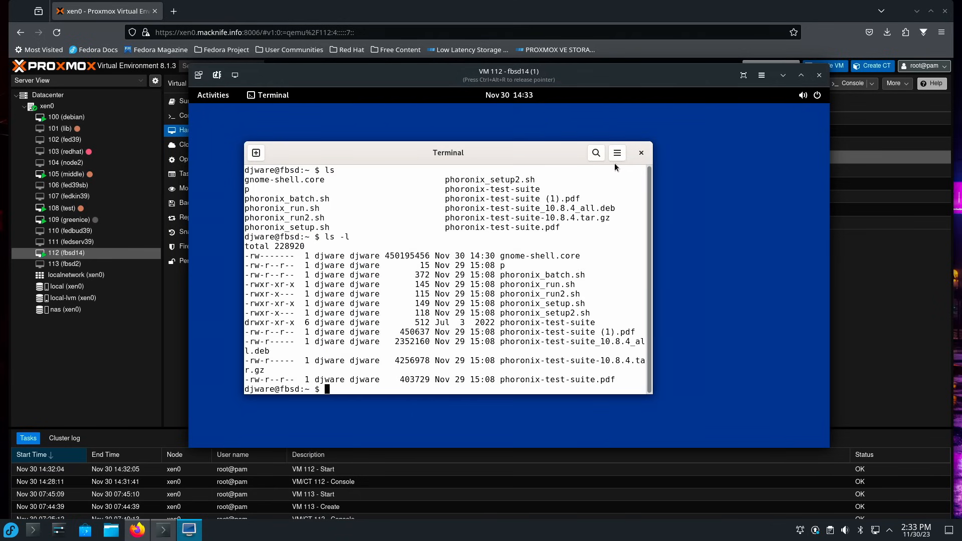
pyautogui.click(617, 153)
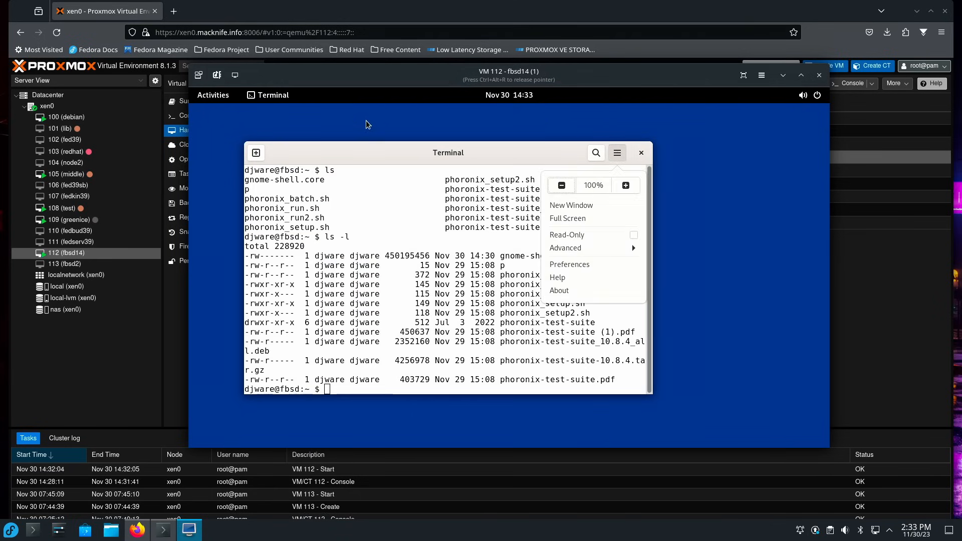
# Apply the Dark style and dark red-and-black wallpaper in Settings, then start Tweaks.
pyautogui.click(212, 95)
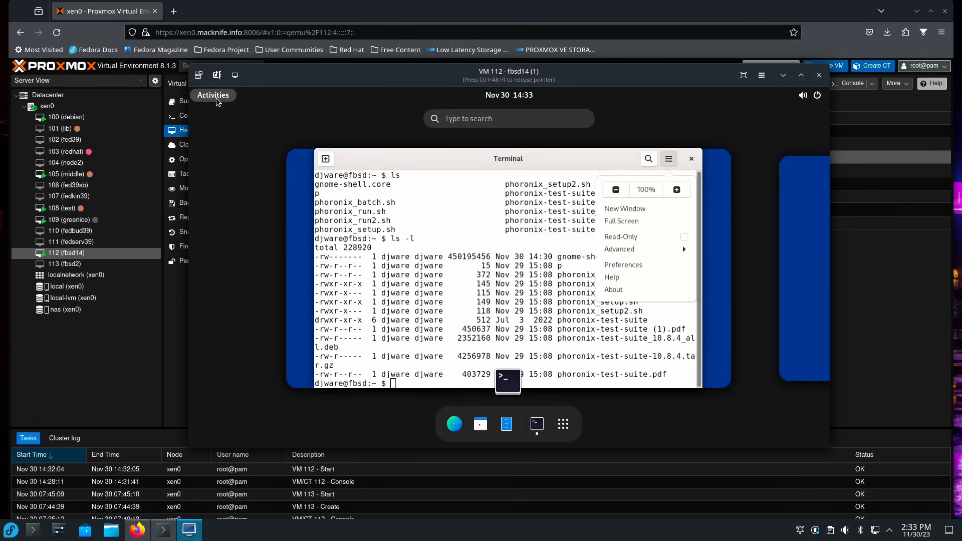
pyautogui.click(563, 425)
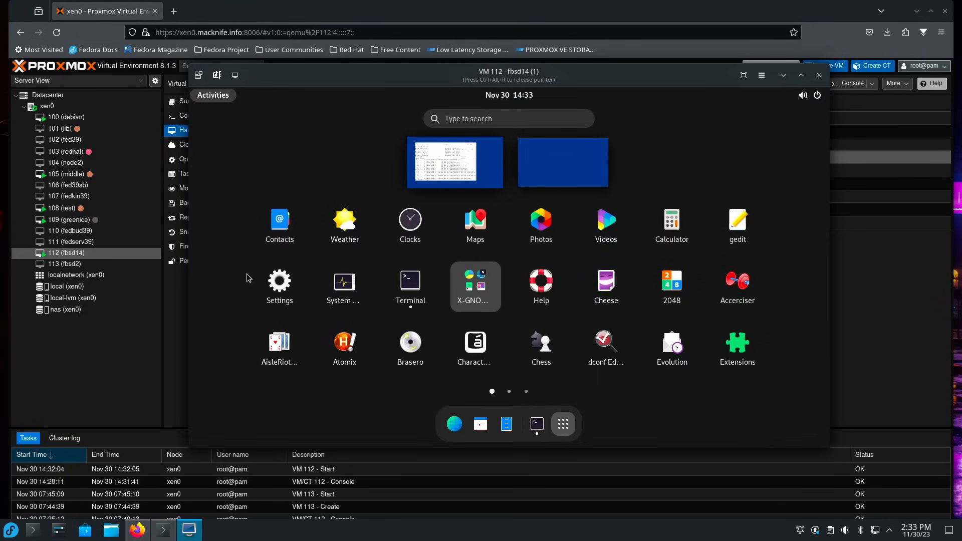
pyautogui.click(291, 275)
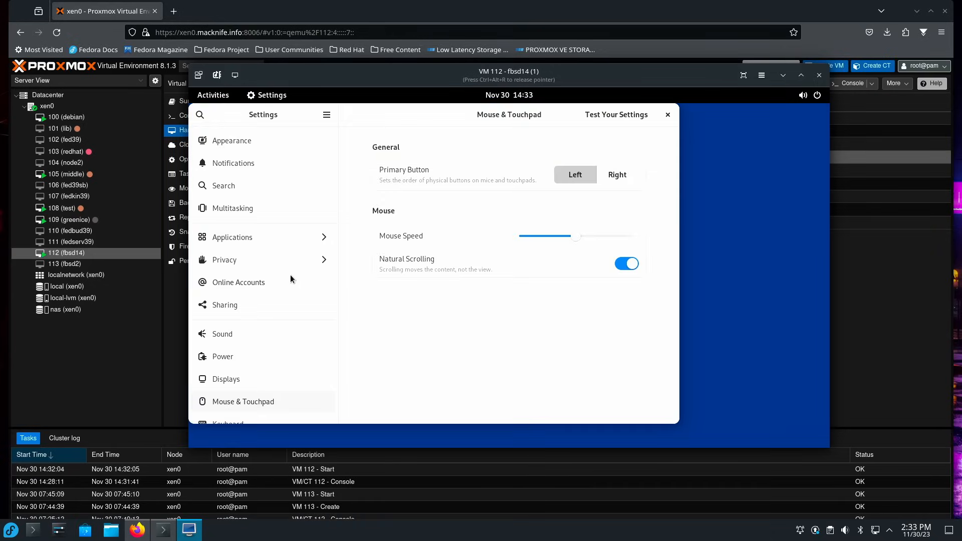
pyautogui.click(254, 143)
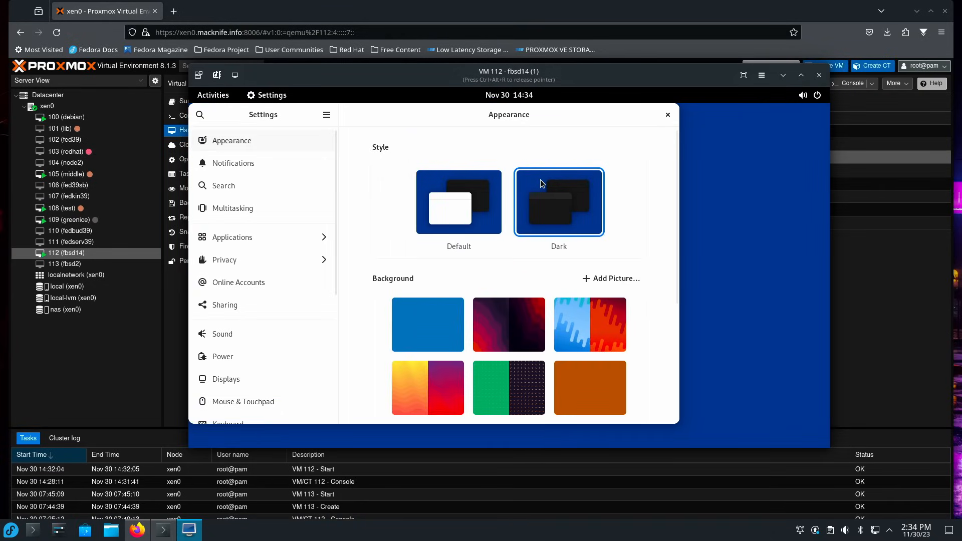
pyautogui.click(477, 196)
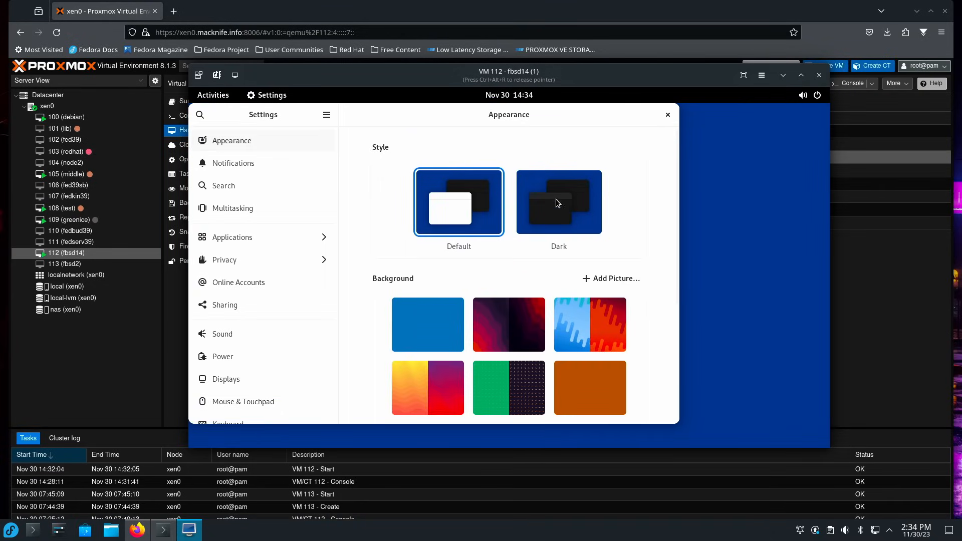
pyautogui.click(579, 203)
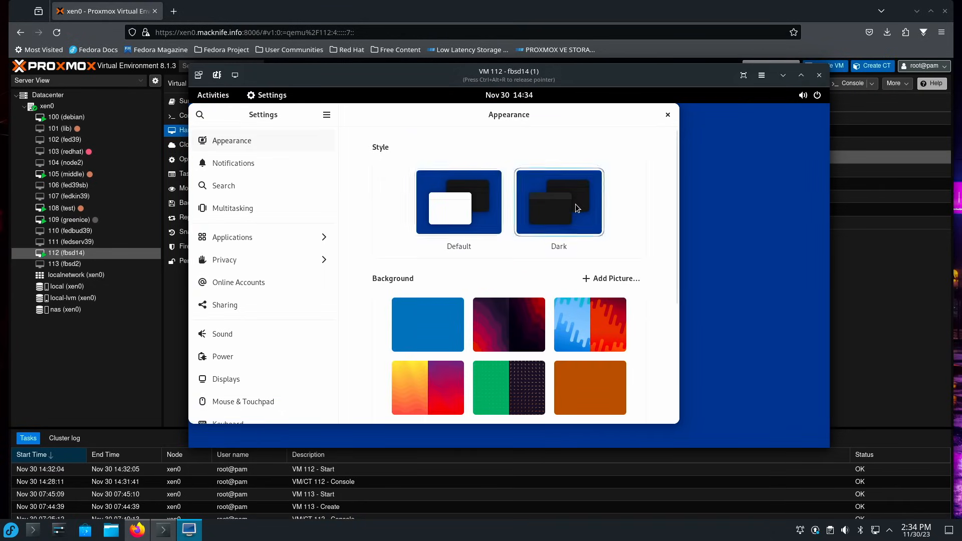
pyautogui.click(609, 334)
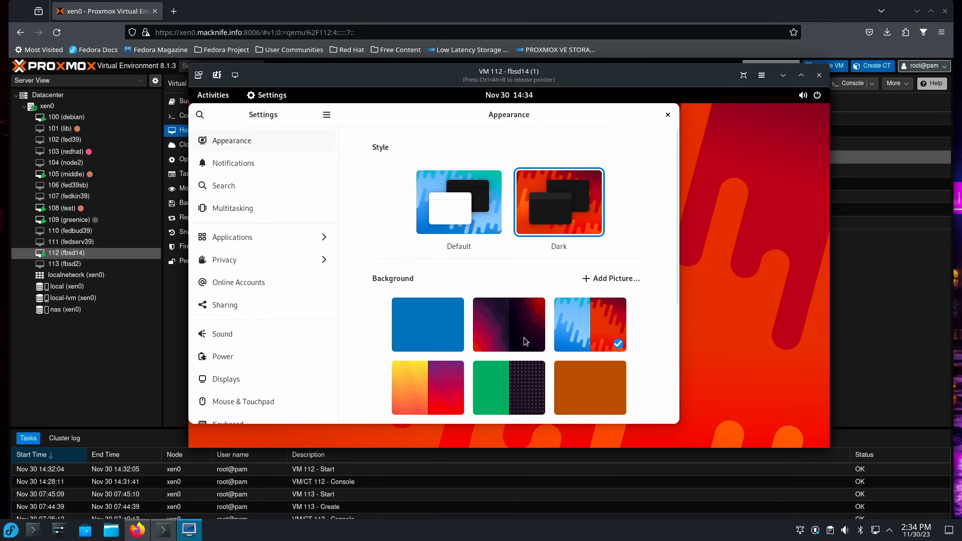
pyautogui.click(478, 336)
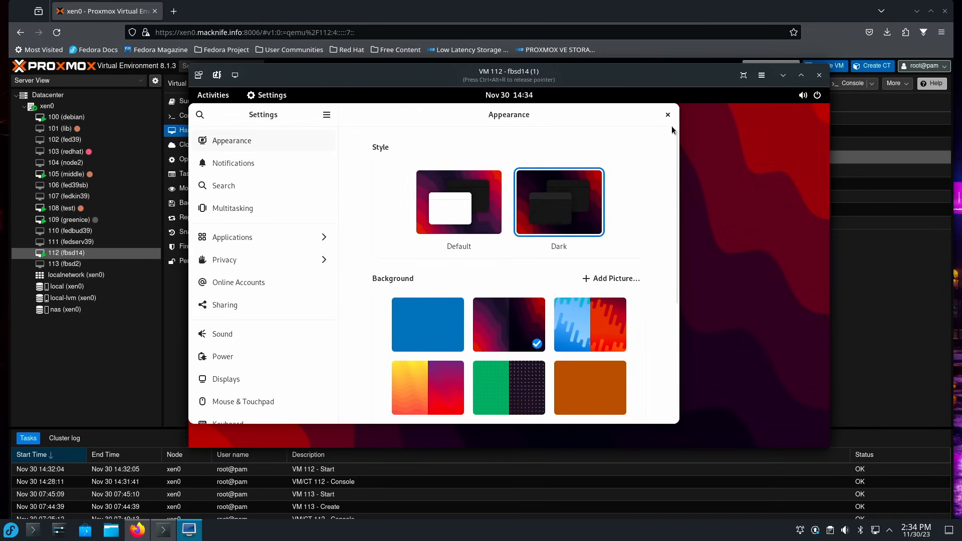
pyautogui.click(668, 115)
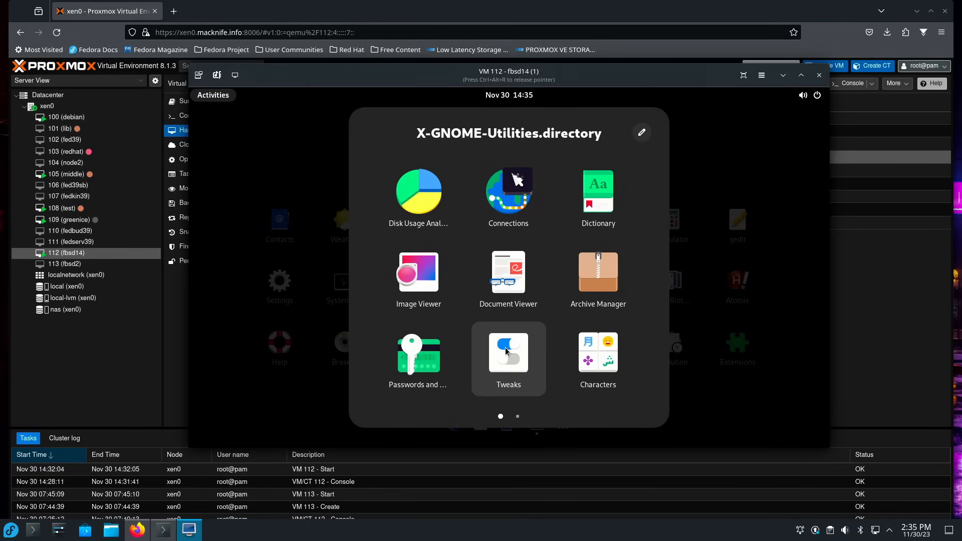
pyautogui.click(494, 347)
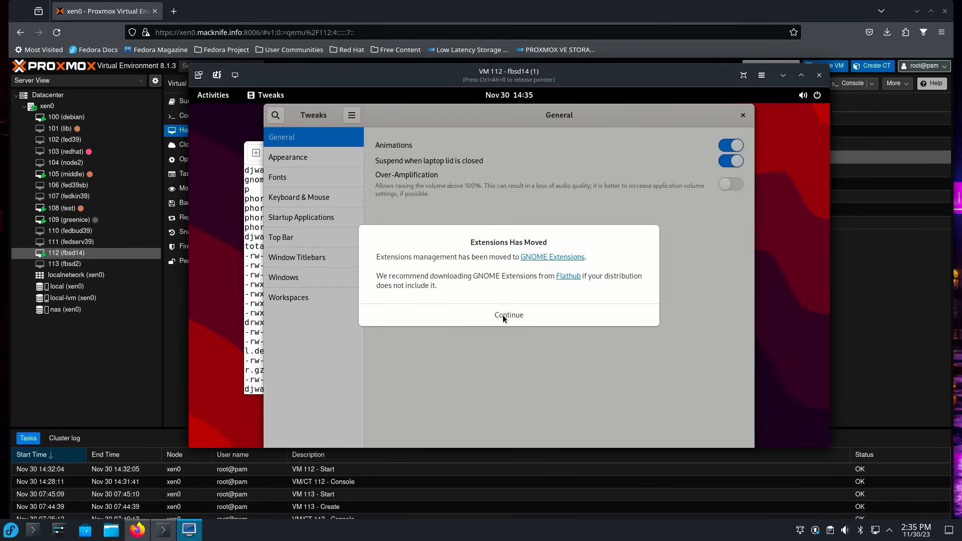
# Set the Applications theme to Adwaita-dark in Tweaks, close it, and run ls in the terminal.
pyautogui.click(503, 315)
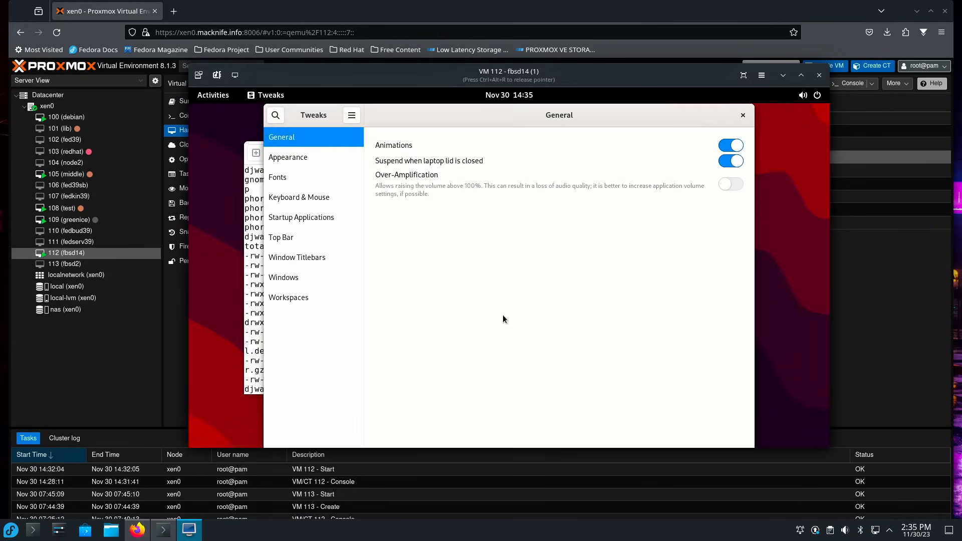
pyautogui.click(341, 164)
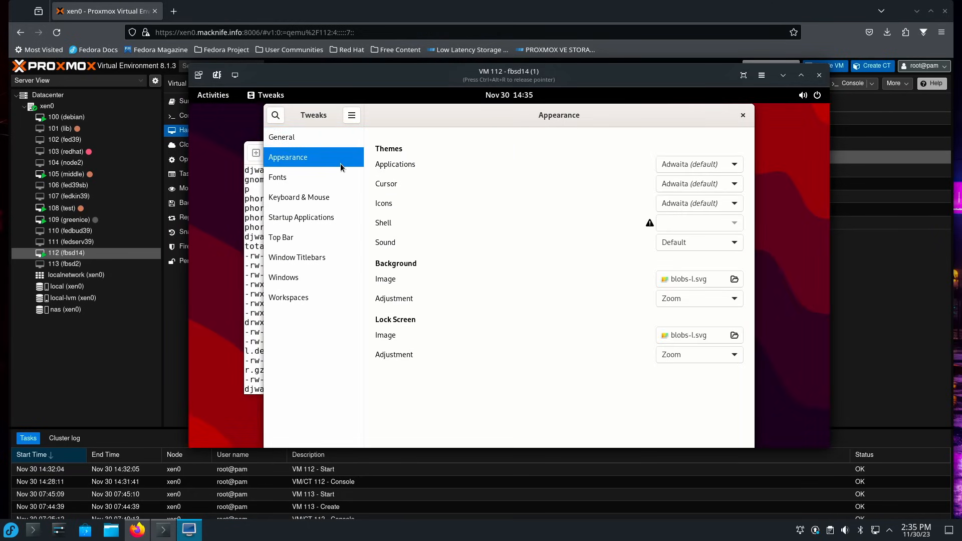
pyautogui.click(672, 170)
pyautogui.click(672, 179)
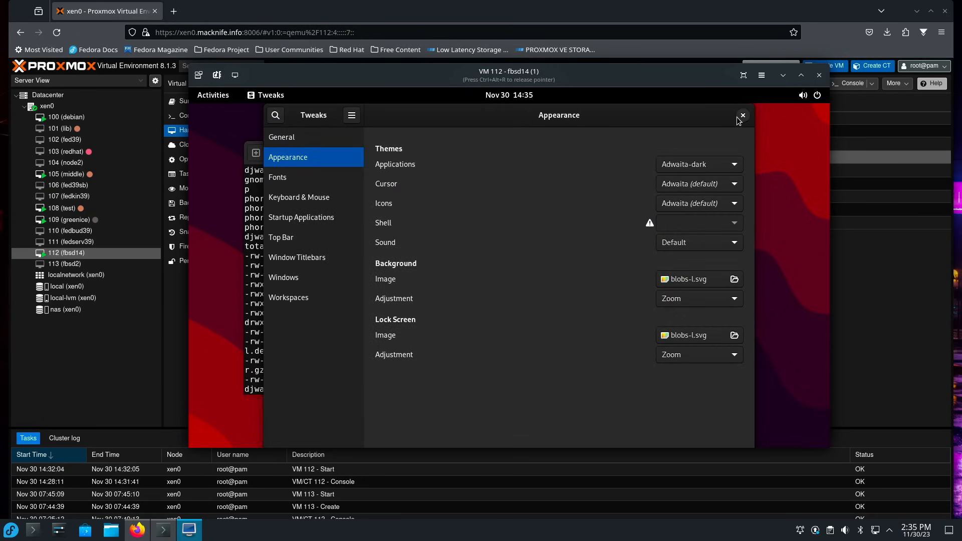
pyautogui.click(743, 115)
pyautogui.write('ls')
pyautogui.press('Return')
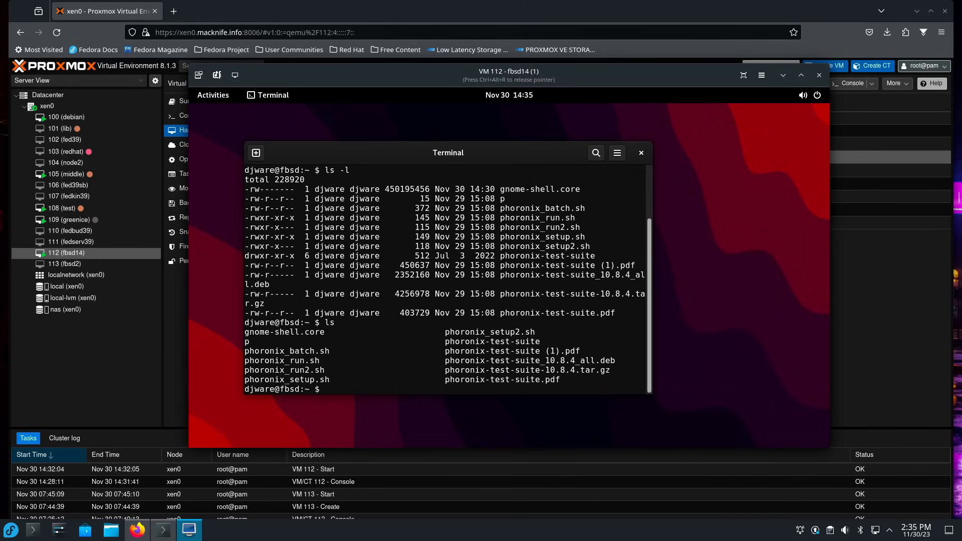
# Rerun ls -l, then bring up the Power Off prompt from the system menu and dismiss it.
pyautogui.press('Up')
pyautogui.press('Up')
pyautogui.press('Return')
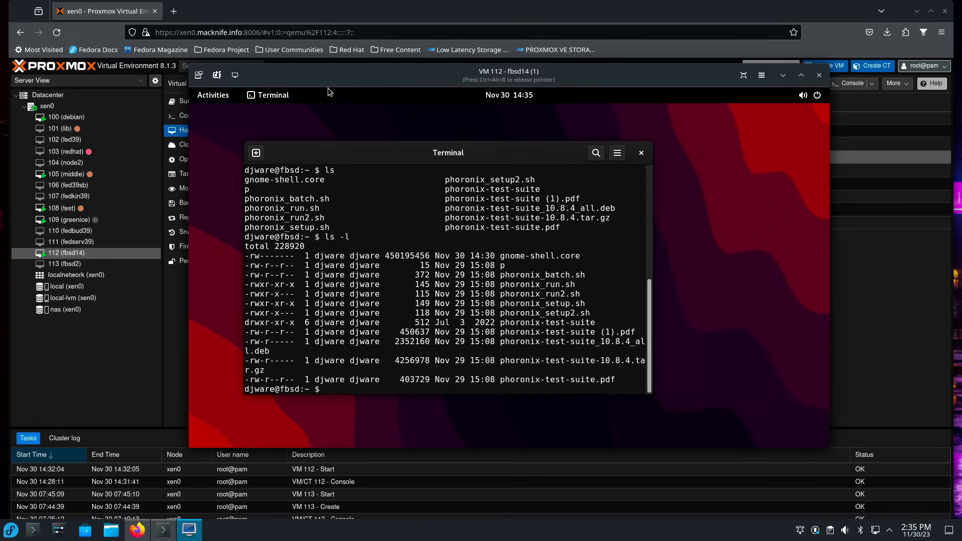
pyautogui.click(817, 95)
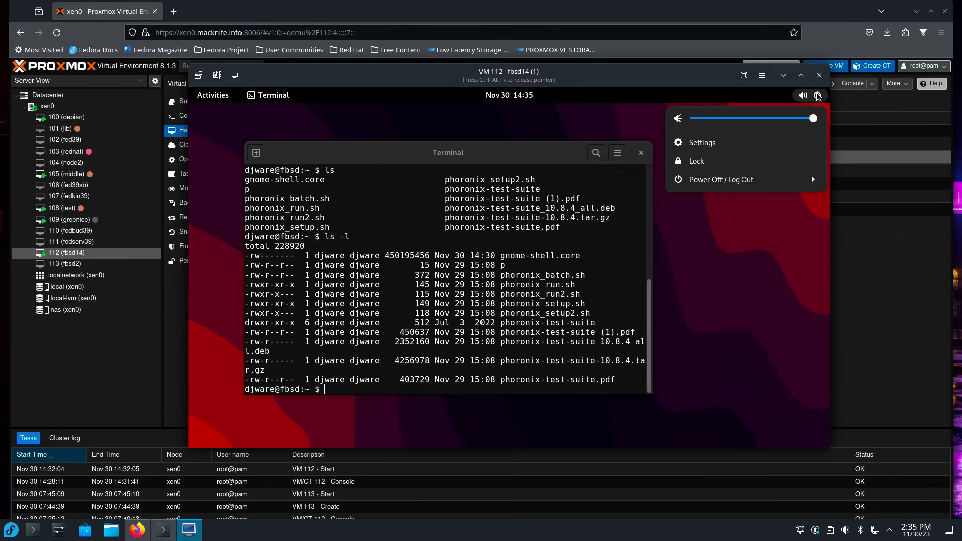
pyautogui.click(754, 180)
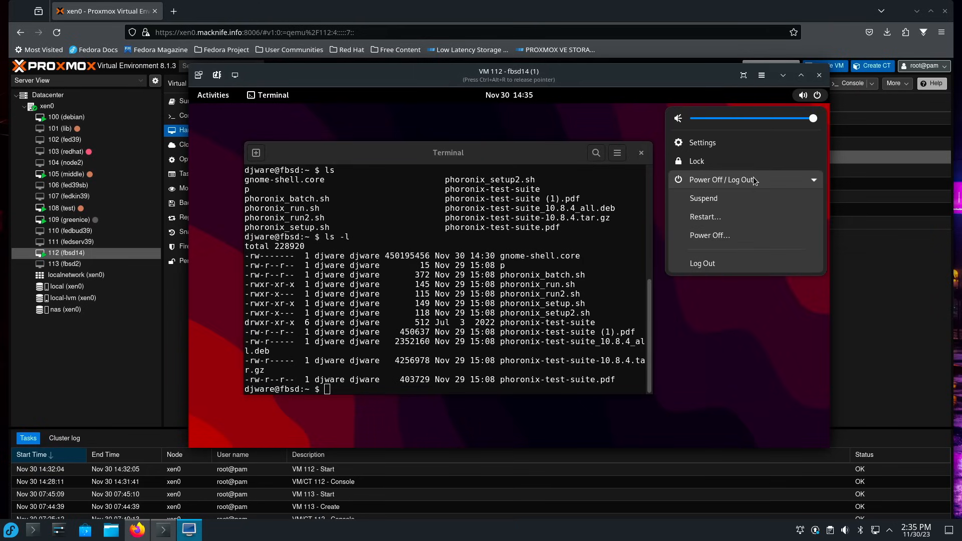
pyautogui.click(721, 234)
pyautogui.click(583, 292)
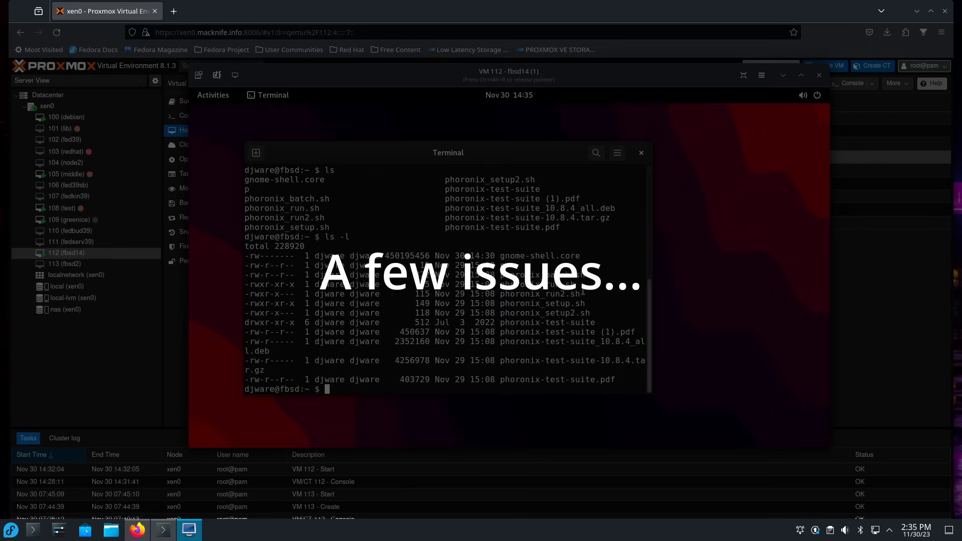